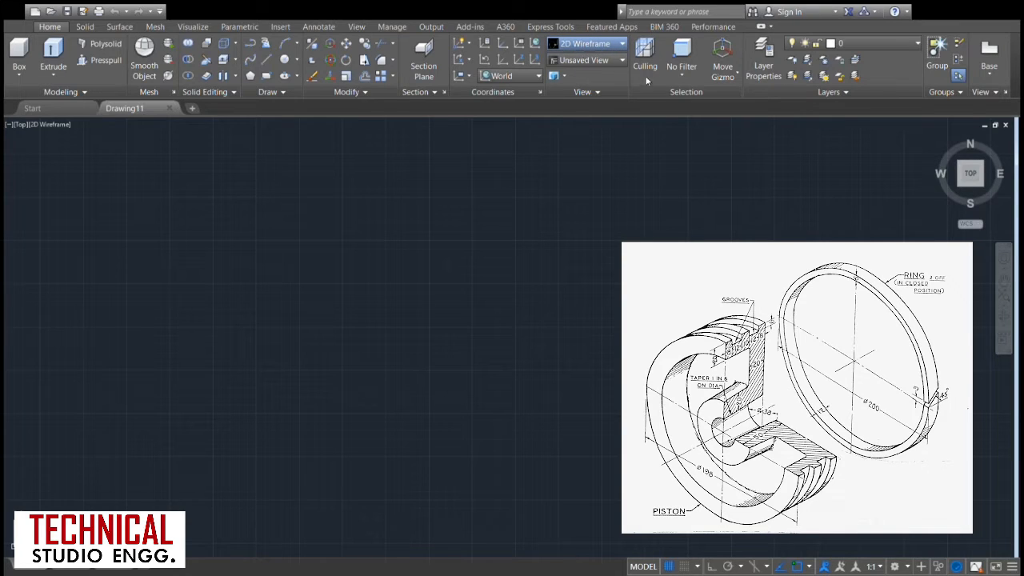
- Set the visual style to Shades of Gray and the view to SE Isometric, and turn on Ortho mode
click(687, 126)
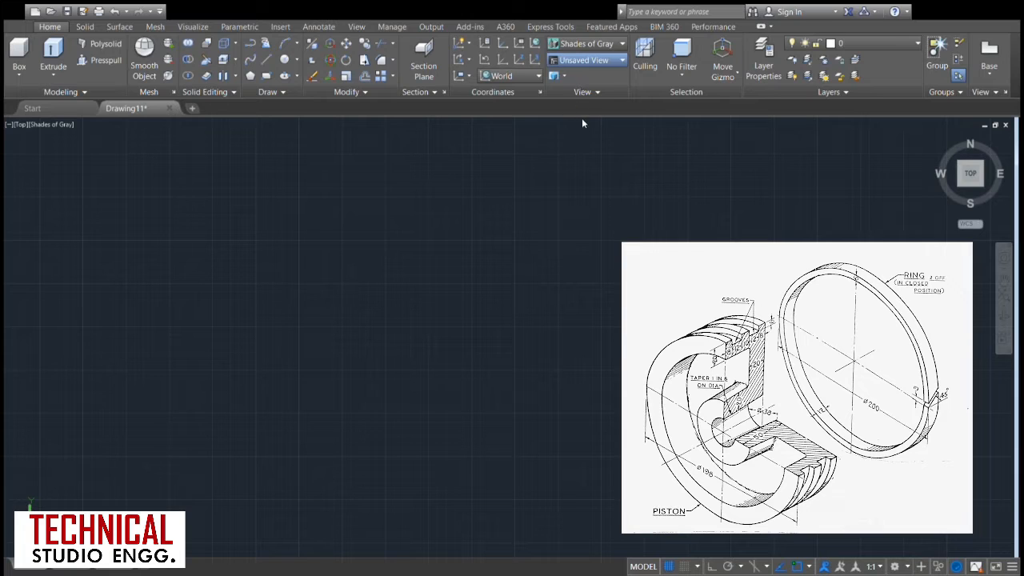
click(571, 168)
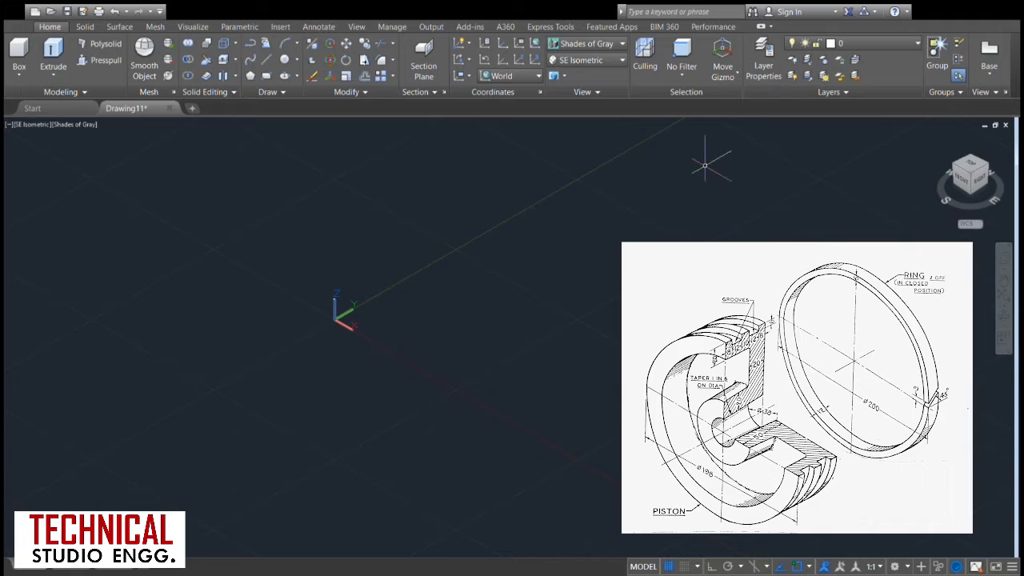
click(711, 566)
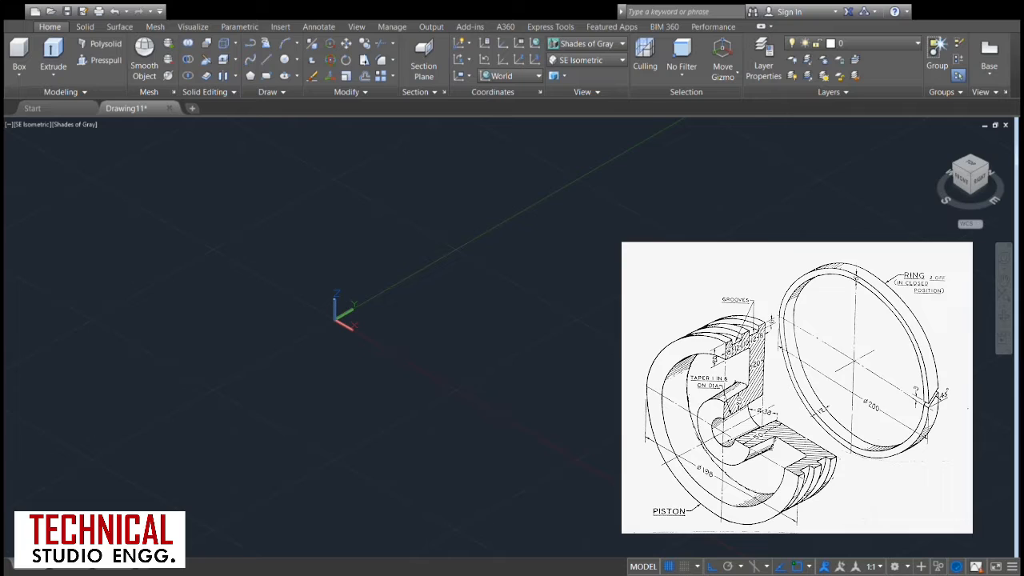
click(1004, 280)
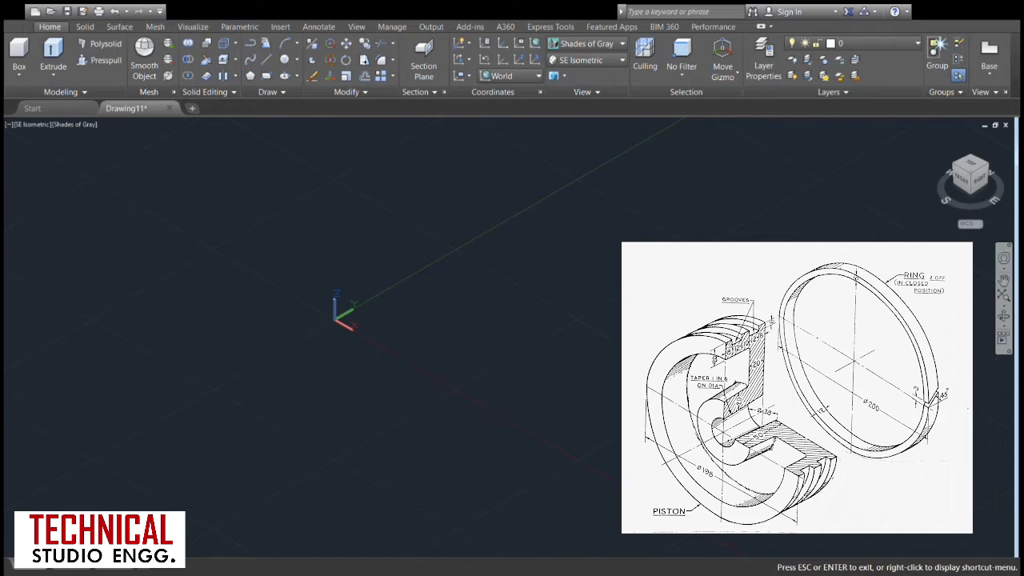
drag(757, 275, 363, 342)
key(Escape)
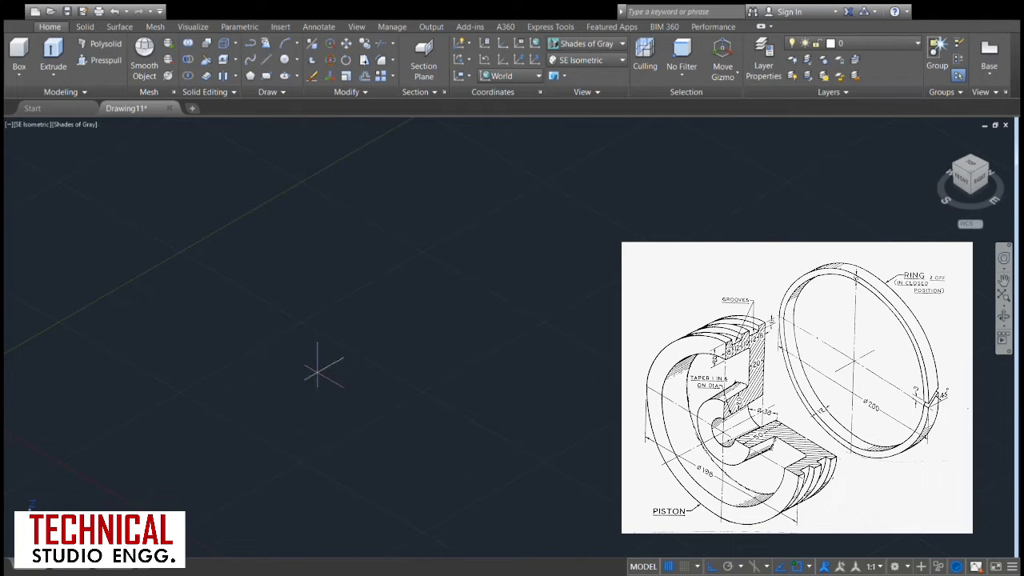
- Draw a single straight line parallel to the Y axis as the piston's centre axis
click(352, 400)
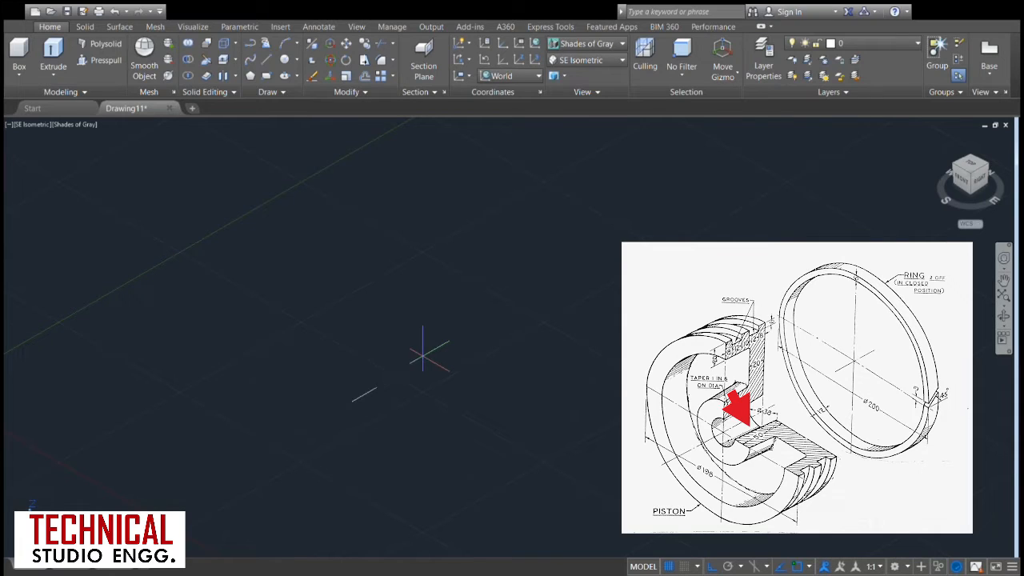
key(Return)
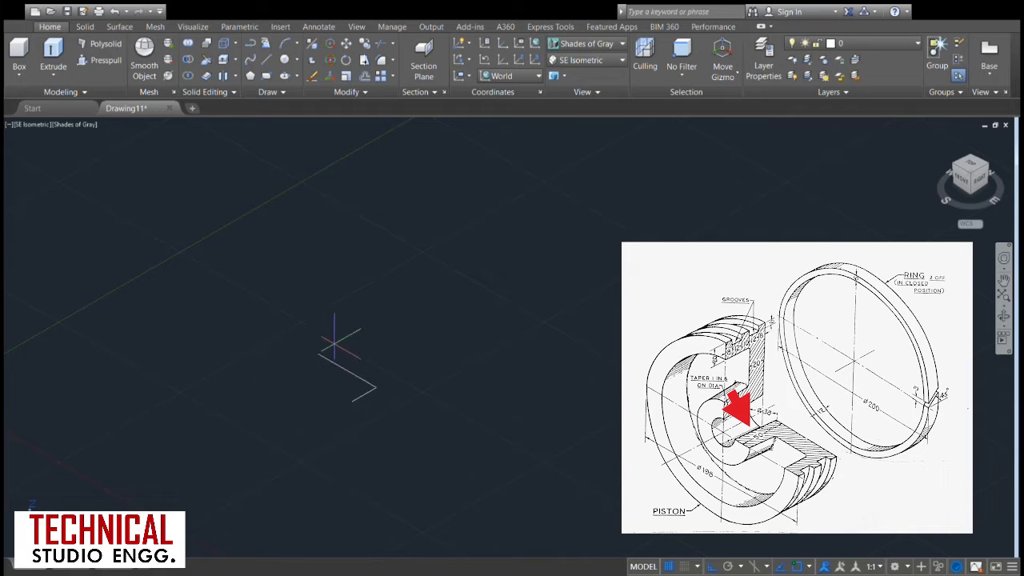
key(Escape)
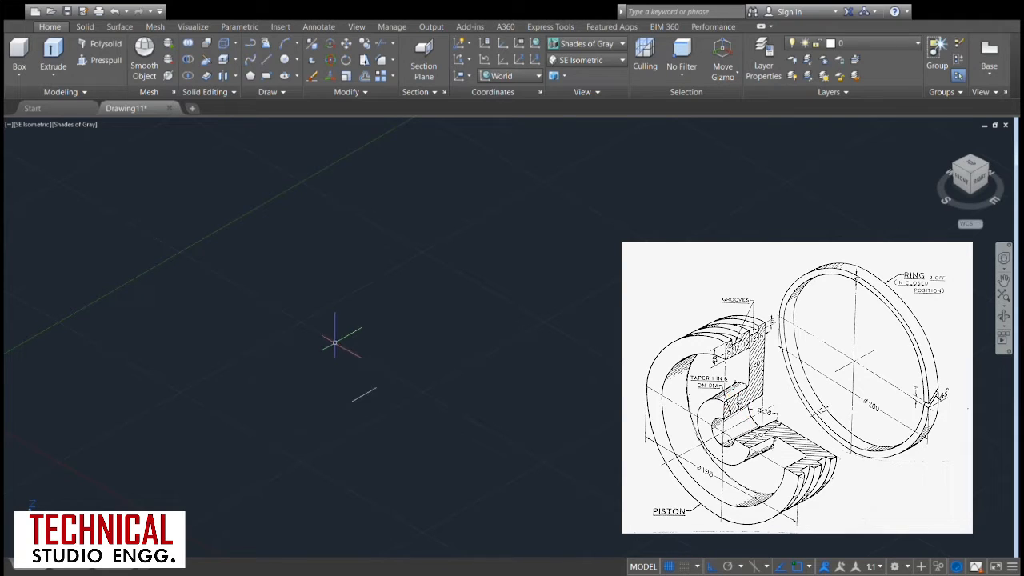
- Draw a vertical line upward from the far end of the axis line to mark the bore radius
scroll(364, 383, up, 7)
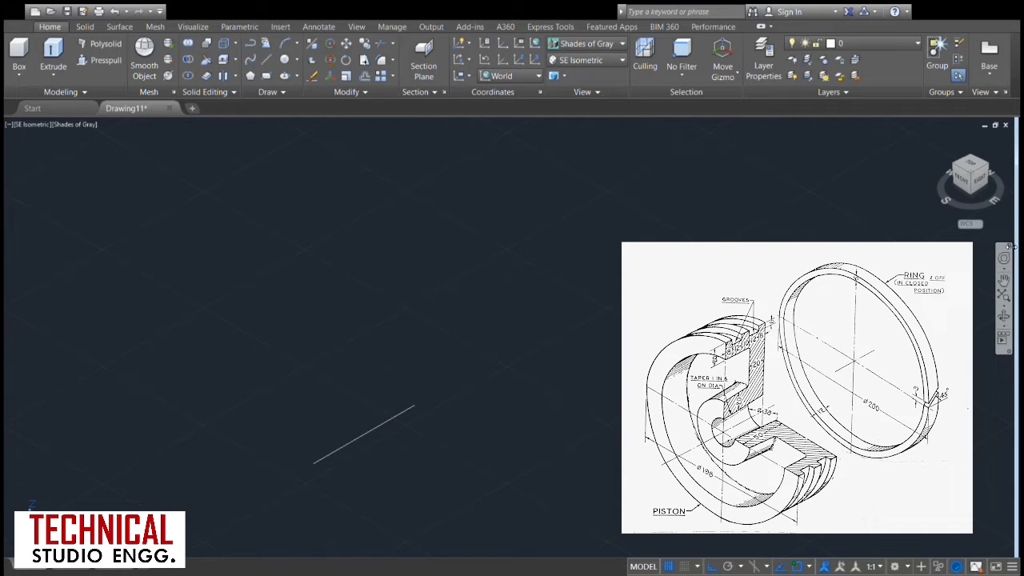
click(1003, 279)
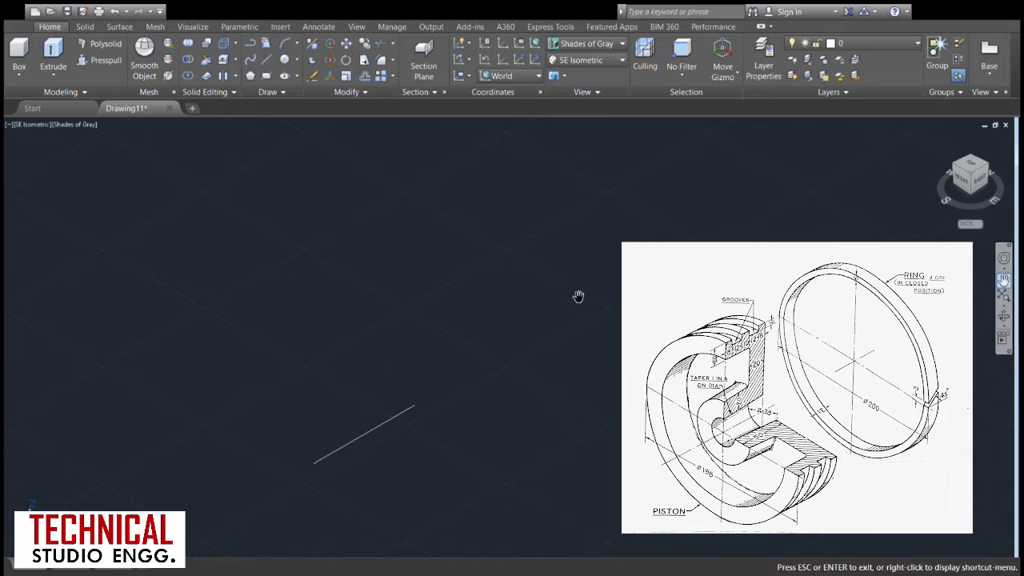
mouse_move(477, 338)
mouse_down()
mouse_move(452, 235)
mouse_move(421, 176)
mouse_move(417, 221)
mouse_up()
key(Escape)
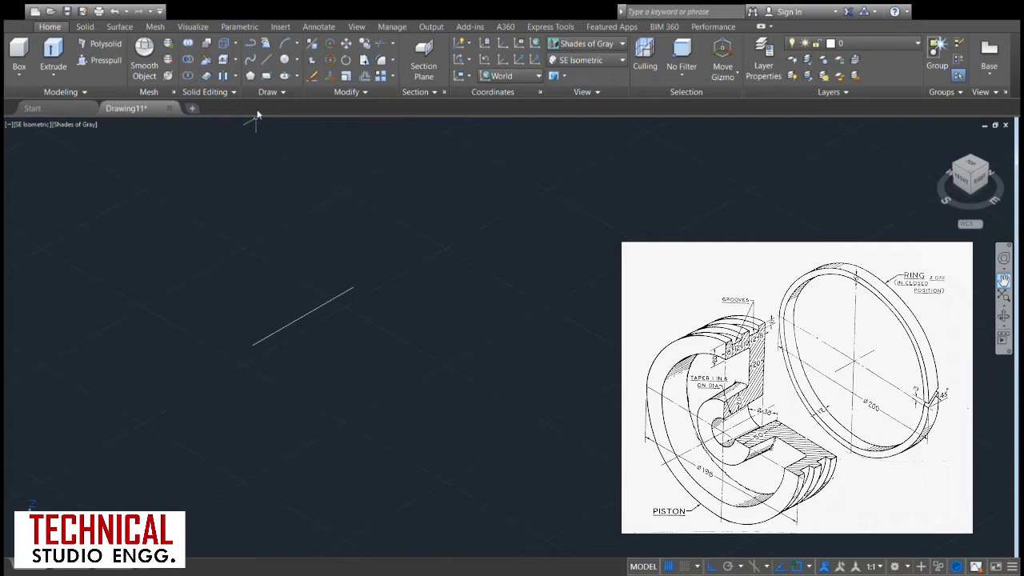
click(266, 60)
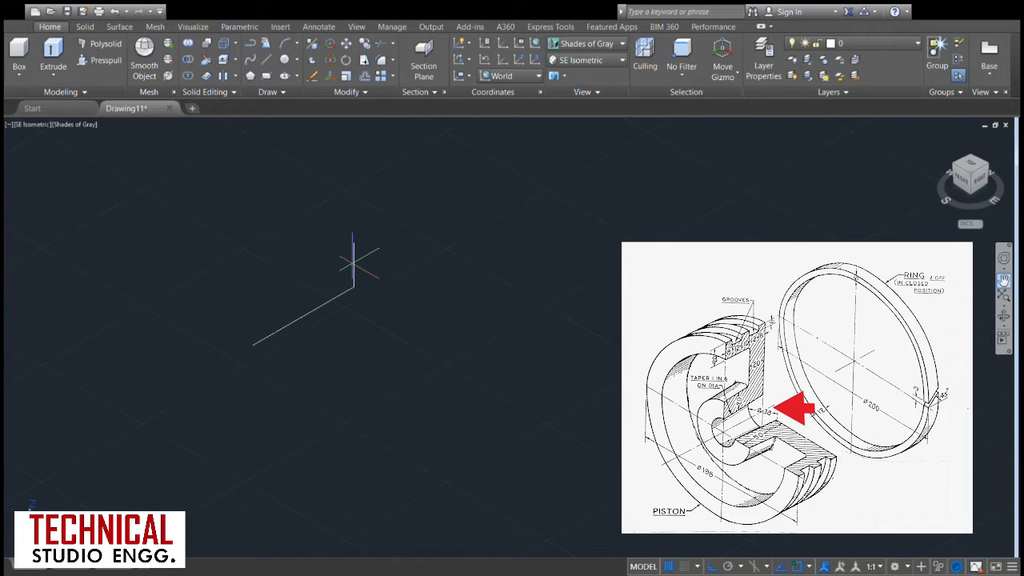
key(Escape)
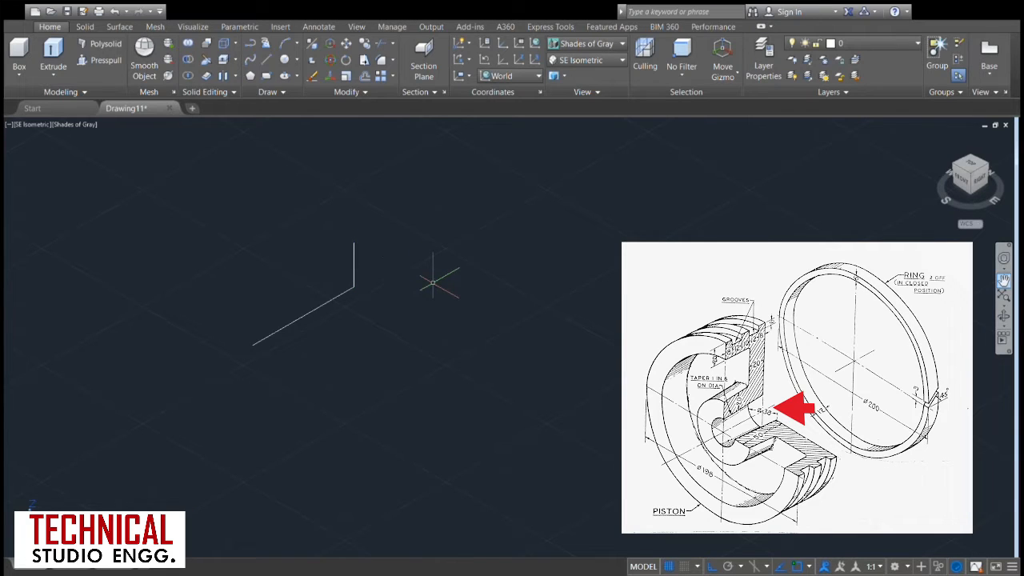
- Draw the bore line parallel to the axis from the vertical line's upper end, and close it down to the axis's near end
click(269, 63)
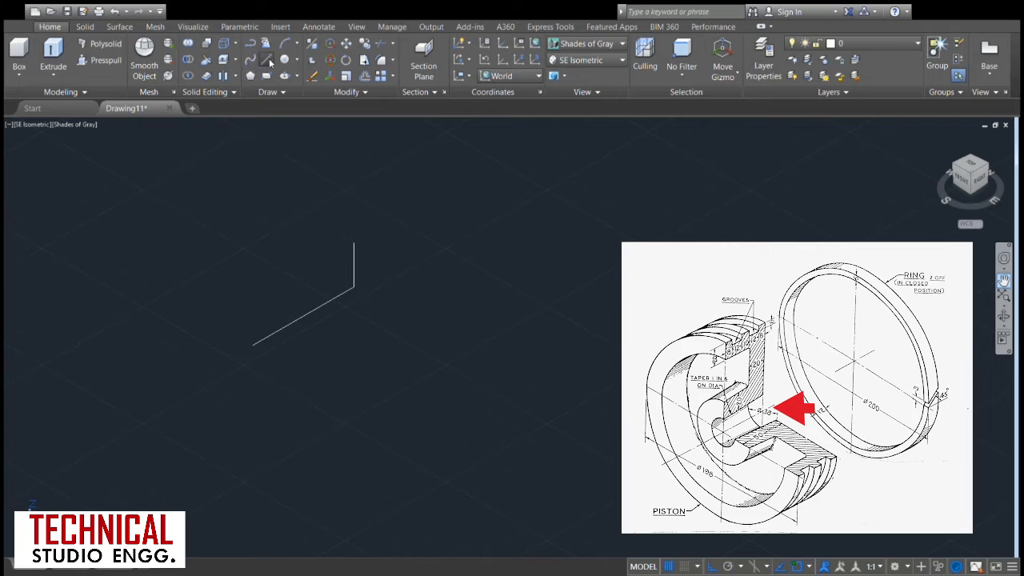
click(354, 242)
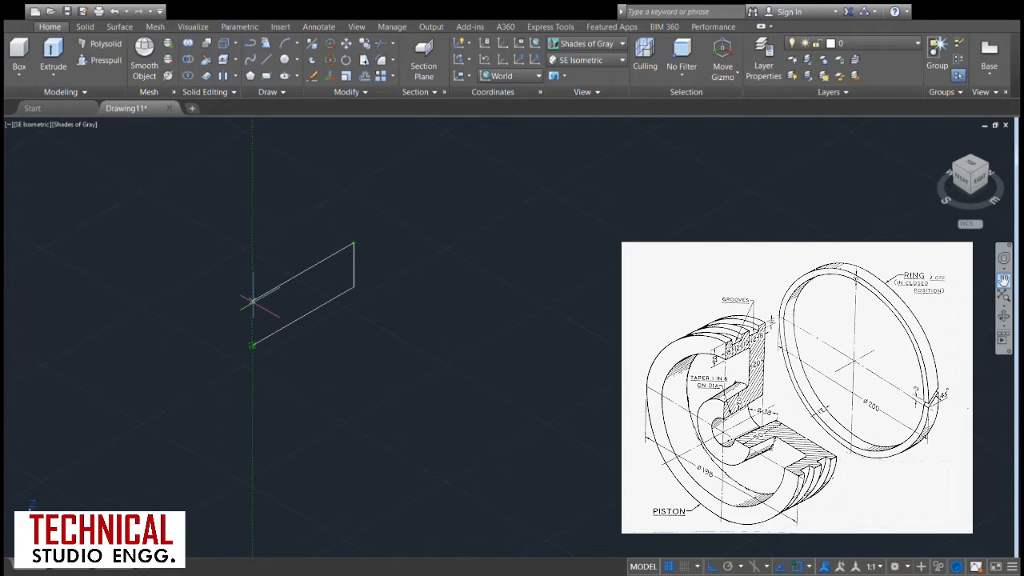
click(253, 300)
click(253, 345)
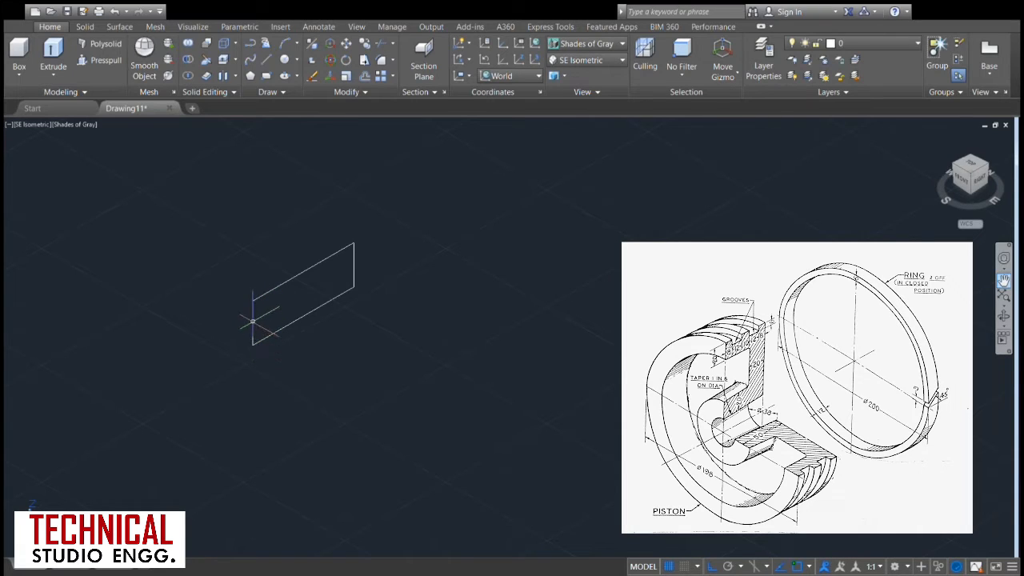
- Delete the two vertical lines connecting the axis line and the bore line
click(253, 323)
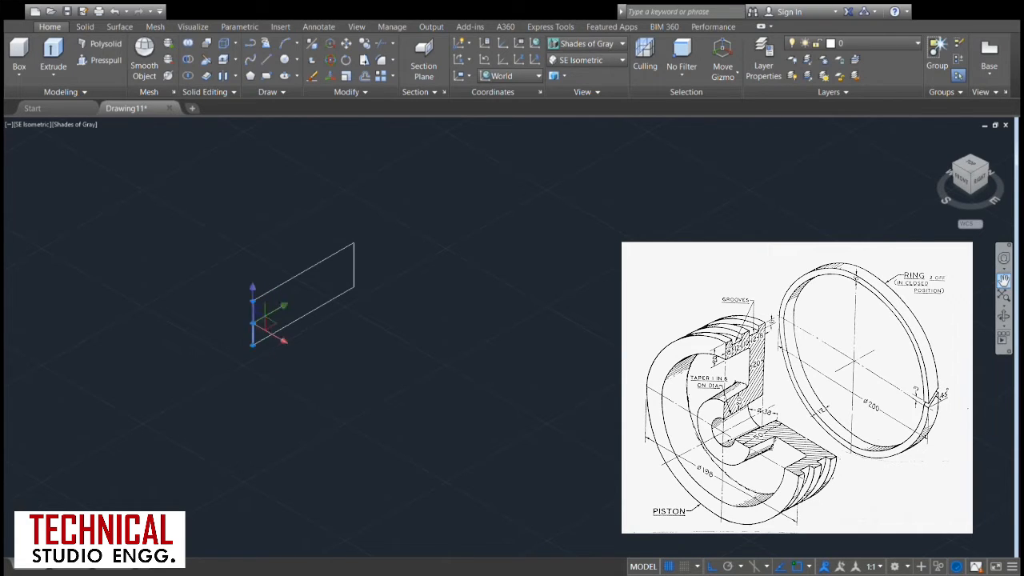
click(354, 270)
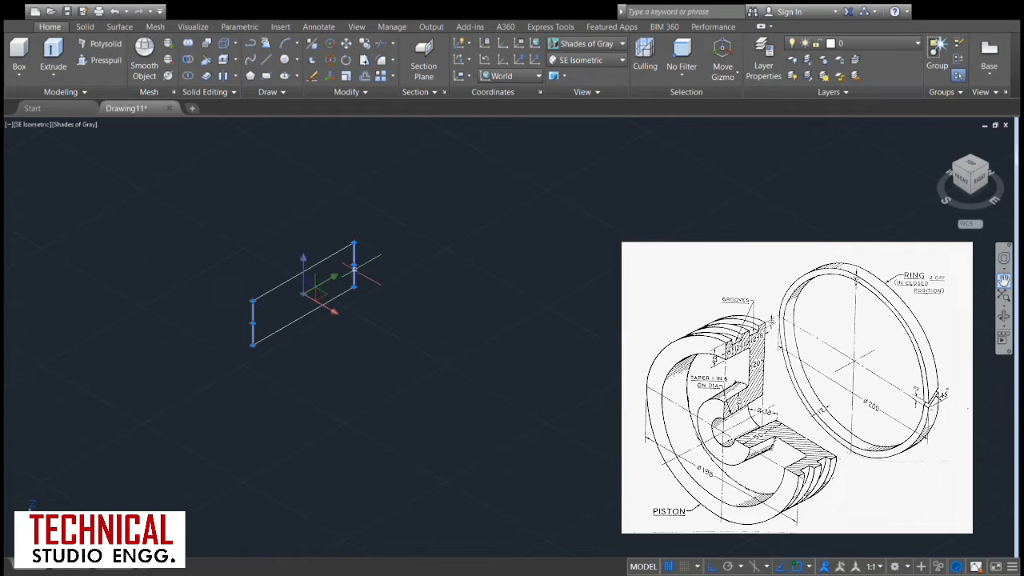
key(Delete)
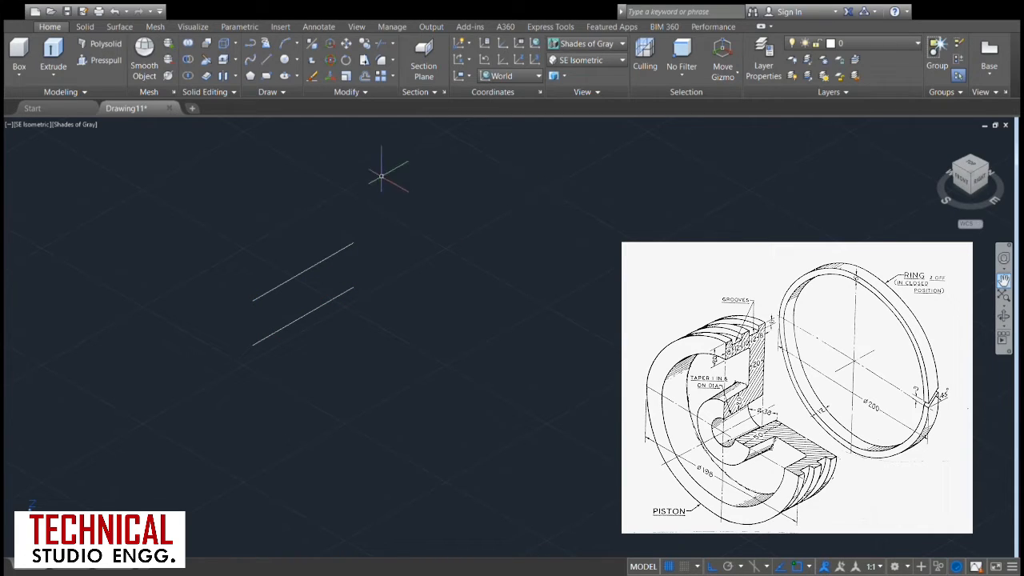
- Draw the hub's vertical end face from the bore line's near end, the hub's outer edge parallel to the axis, and the web's inner vertical line
click(267, 61)
click(251, 301)
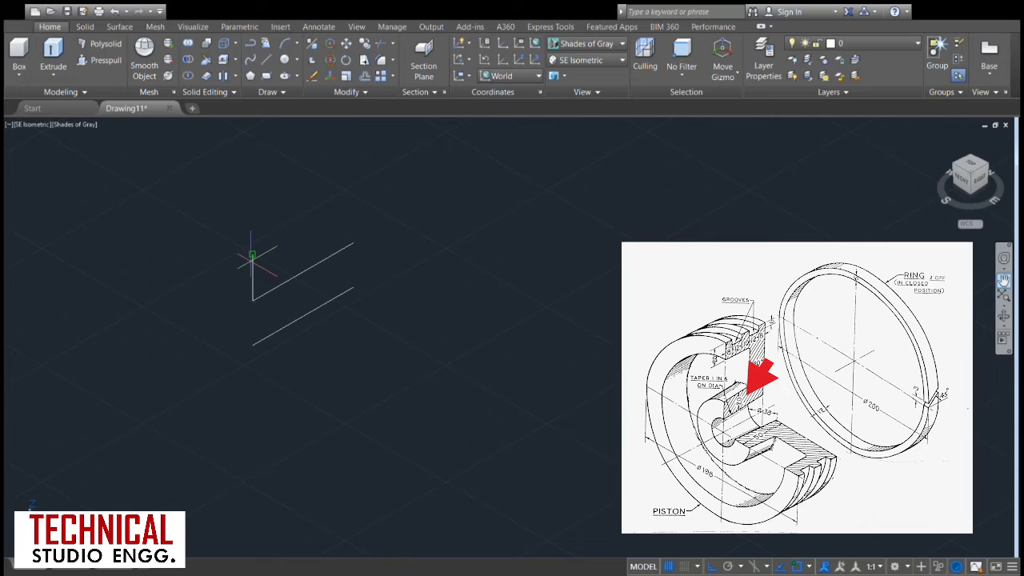
click(252, 254)
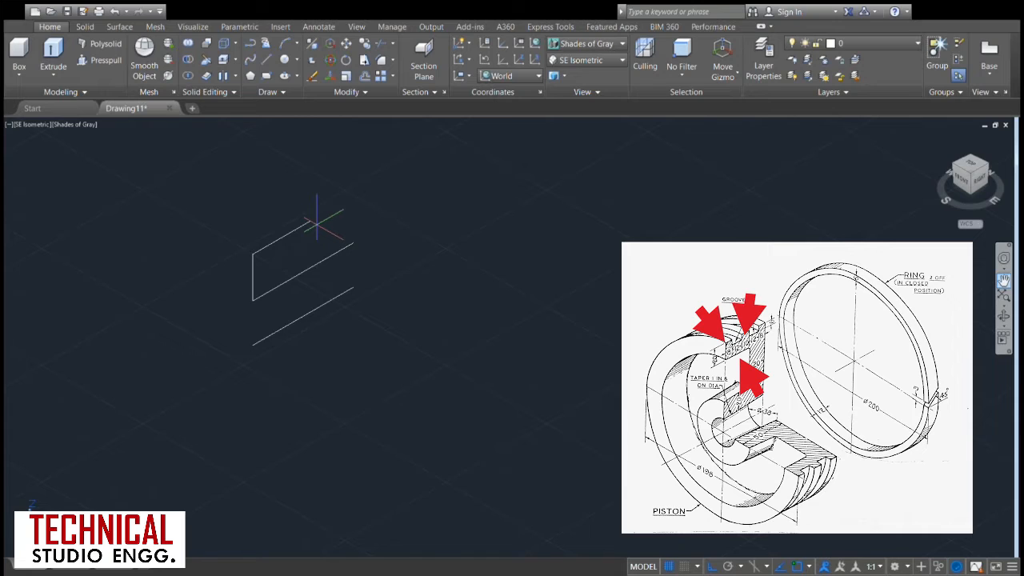
click(313, 220)
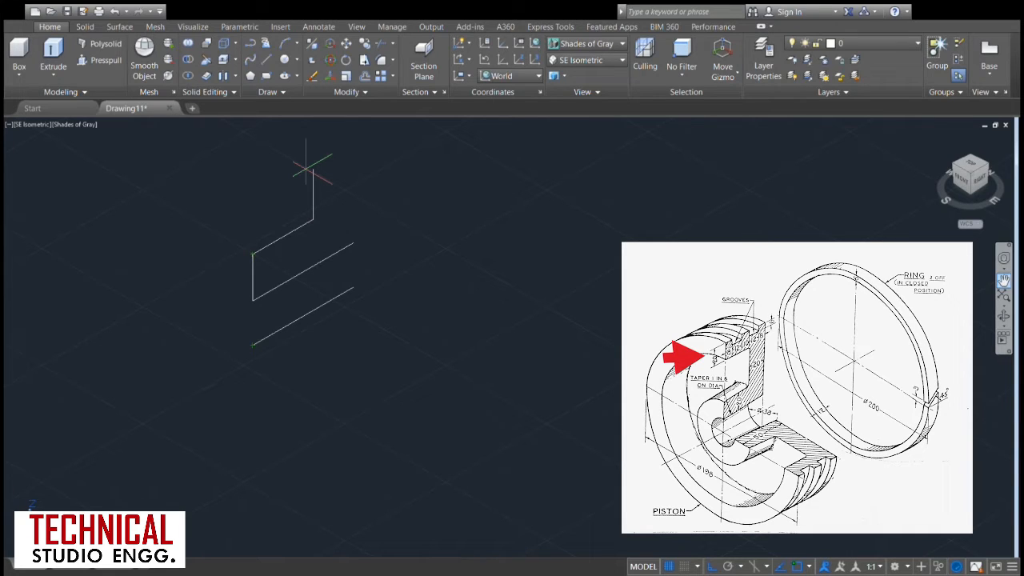
key(Return)
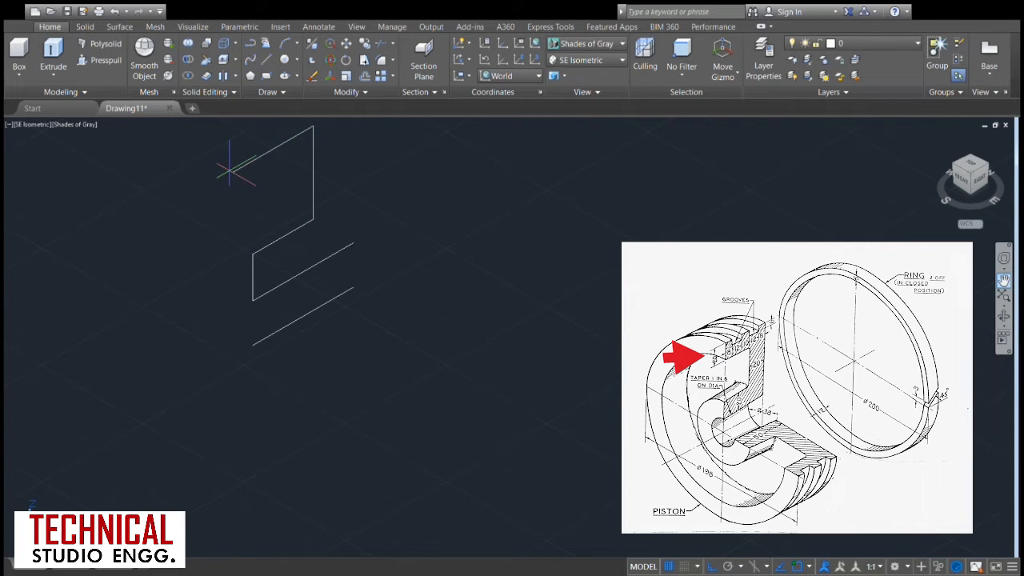
- Draw the rim's inner edge back from the web until level with the hub's end face, and the rim's end face upward
click(1003, 281)
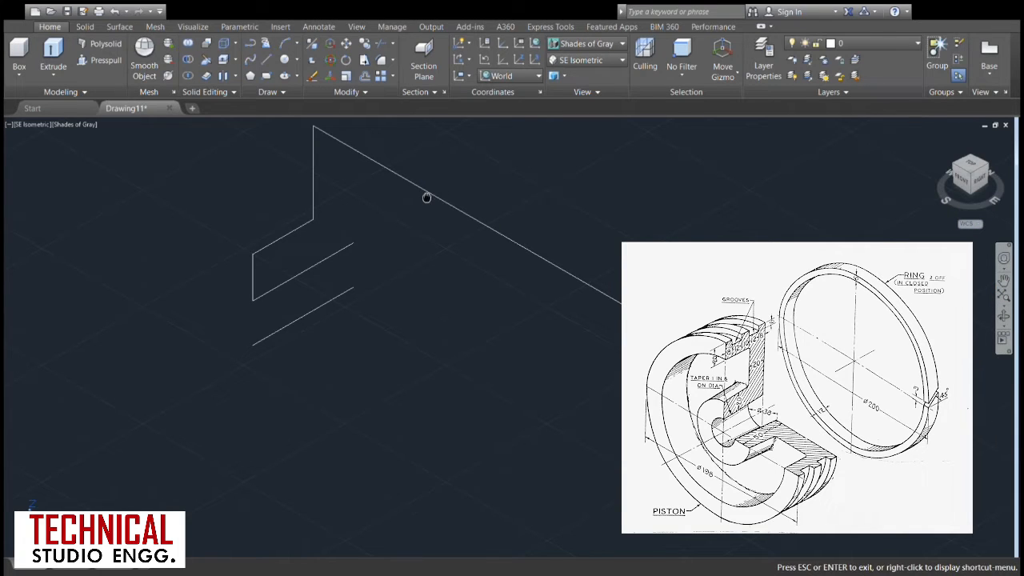
drag(426, 197, 440, 251)
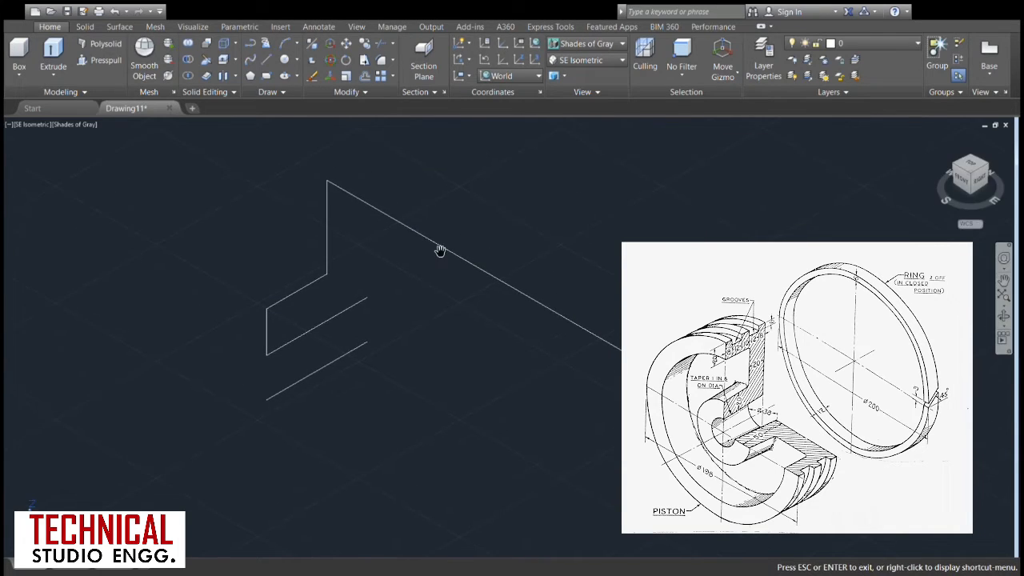
key(Escape)
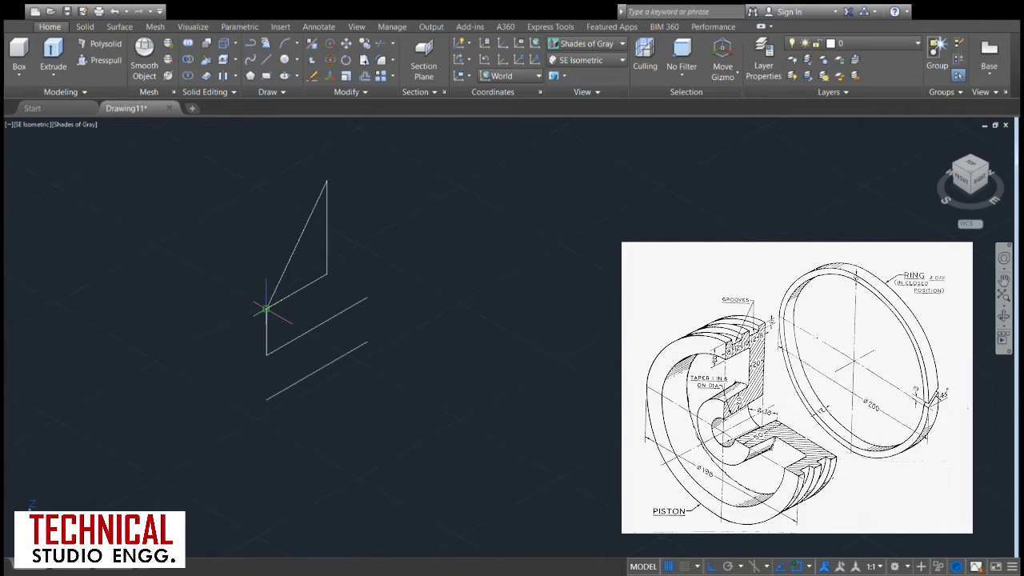
key(Escape)
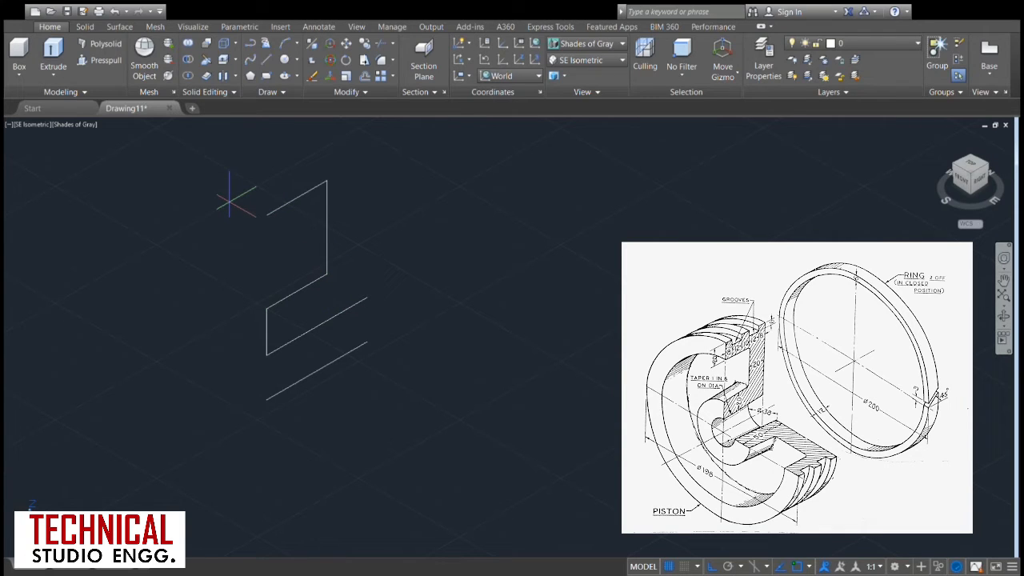
click(267, 167)
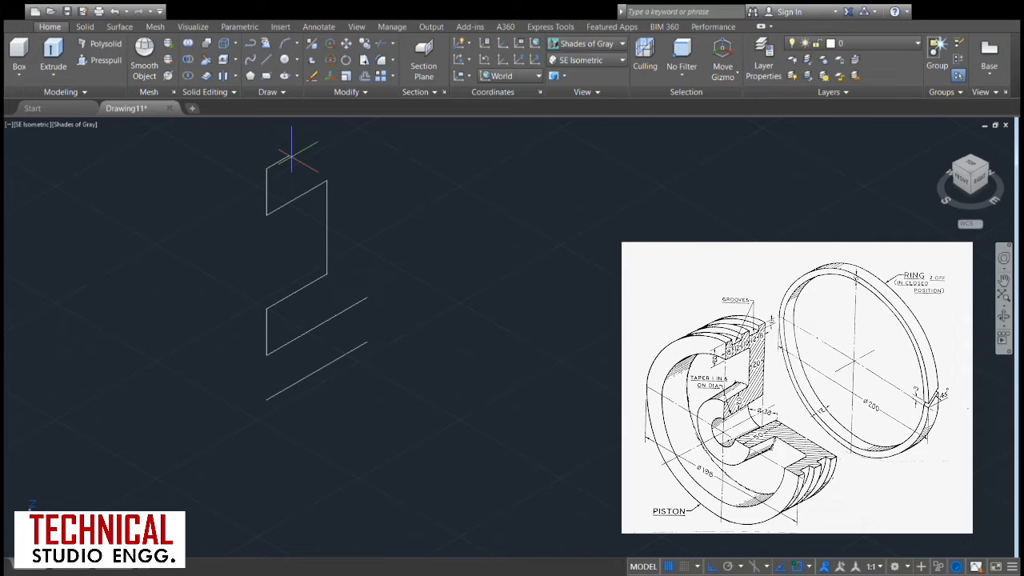
- Draw the rim's outer edge with the first land, the first rectangular groove, the middle land and the near wall of the second groove
click(281, 159)
click(281, 173)
click(305, 160)
click(305, 148)
click(327, 134)
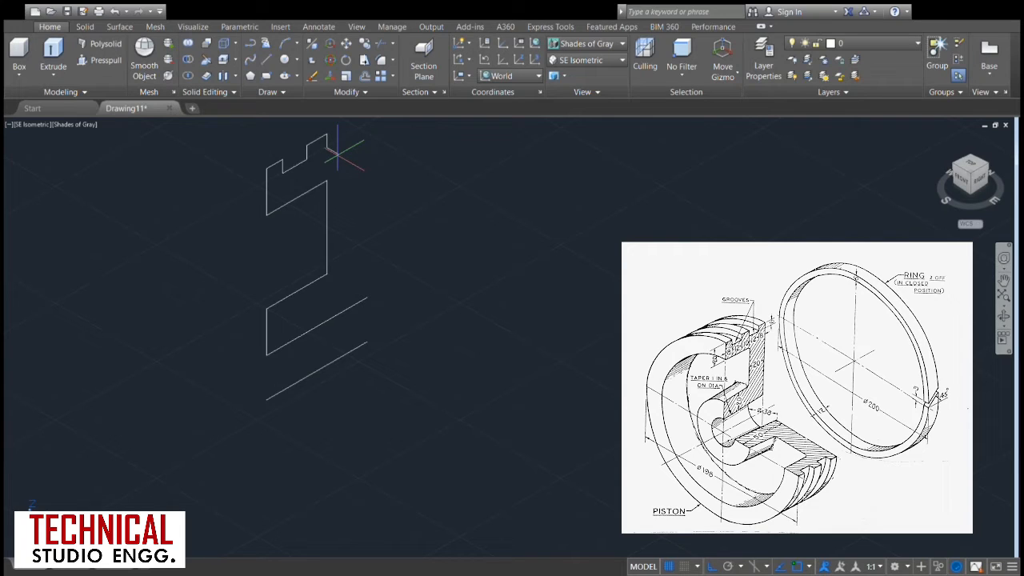
click(328, 149)
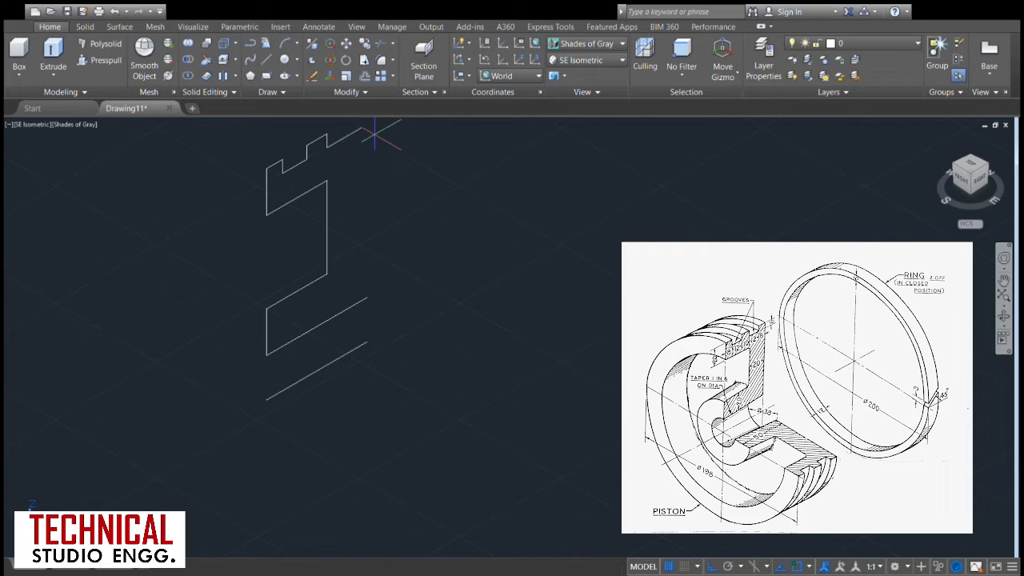
- Draw the second groove's floor 12 units long and its far wall upward
text(12)
key(Return)
click(353, 120)
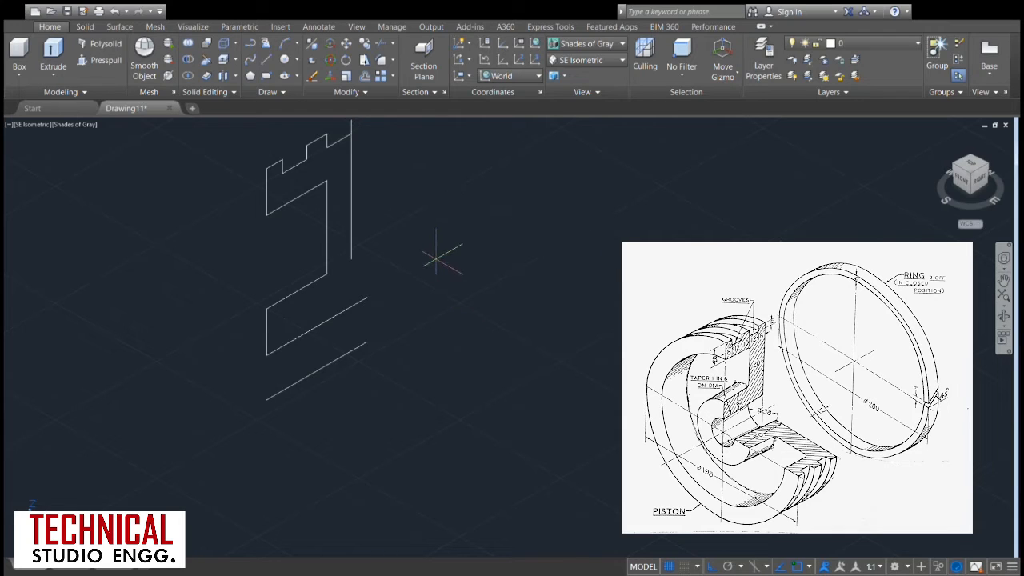
scroll(438, 261, down, 2)
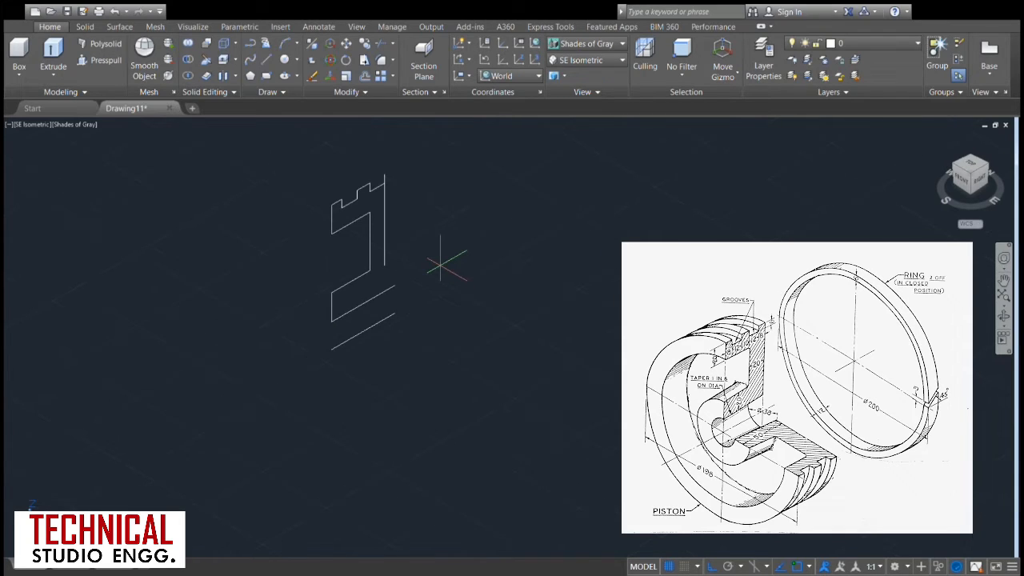
scroll(439, 262, up, 2)
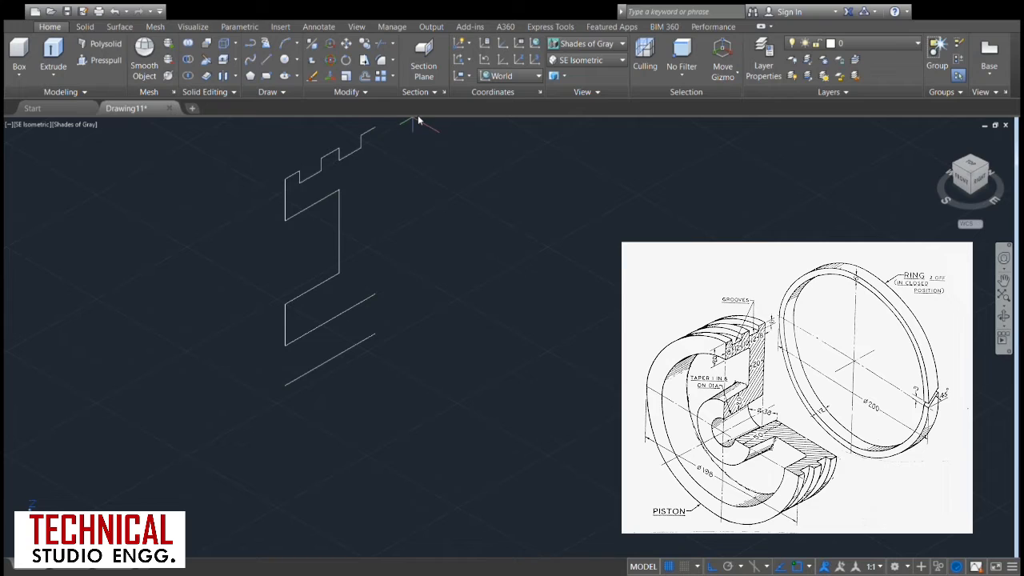
- Draw the piston's back face from the end of the last land down to the bore line's far end, closing the profile
click(393, 164)
click(375, 293)
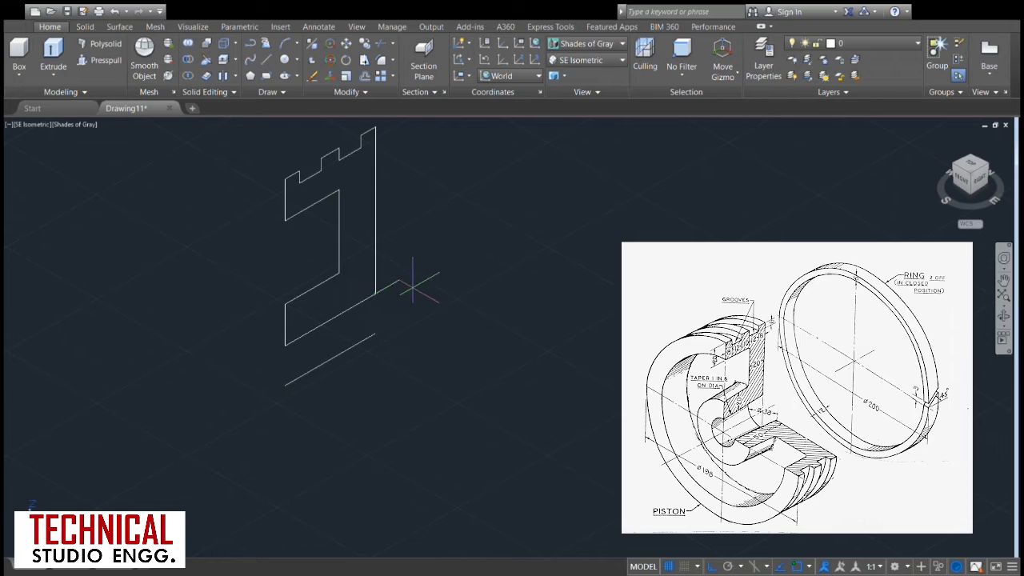
key(Escape)
- Join the piston profile's lines into one closed outline, leaving out the centre axis
click(358, 233)
mouse_move(257, 337)
mouse_down()
mouse_move(231, 269)
mouse_move(294, 137)
mouse_move(359, 121)
mouse_move(408, 136)
mouse_move(380, 237)
mouse_move(391, 292)
mouse_move(322, 352)
mouse_move(280, 359)
mouse_up()
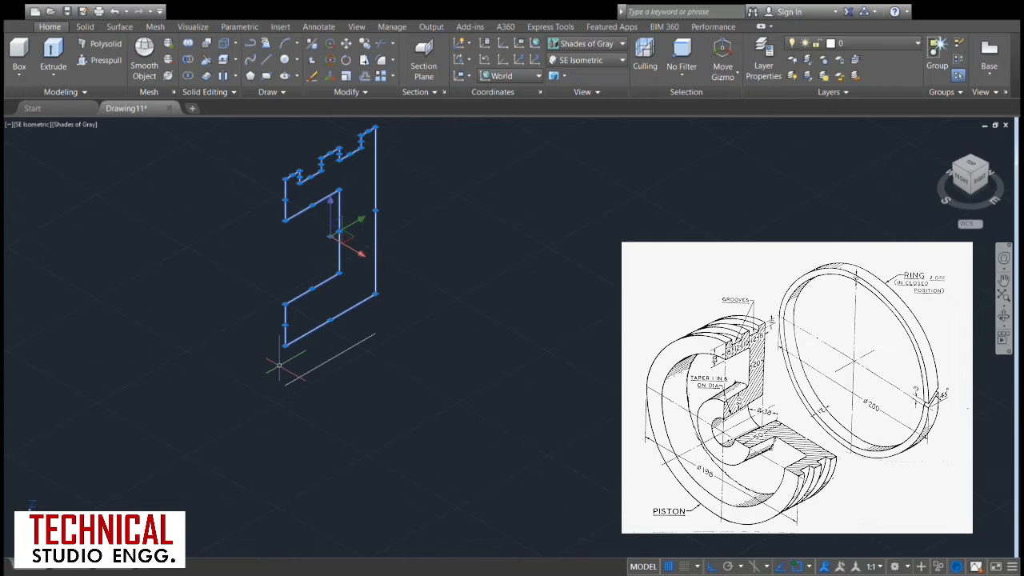
key(Return)
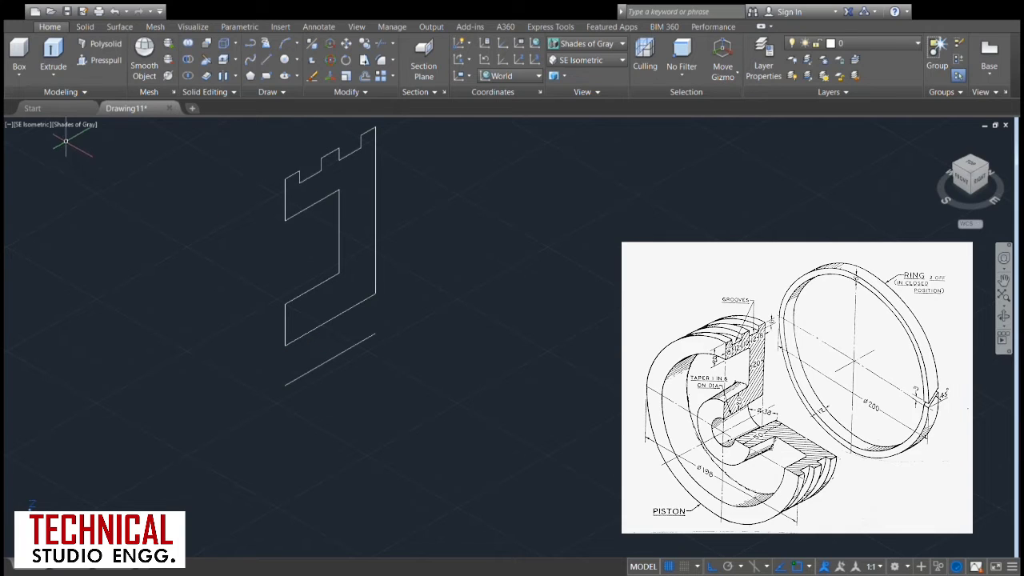
- Try revolving the piston profile a full turn about the centre axis, and undo it
click(56, 72)
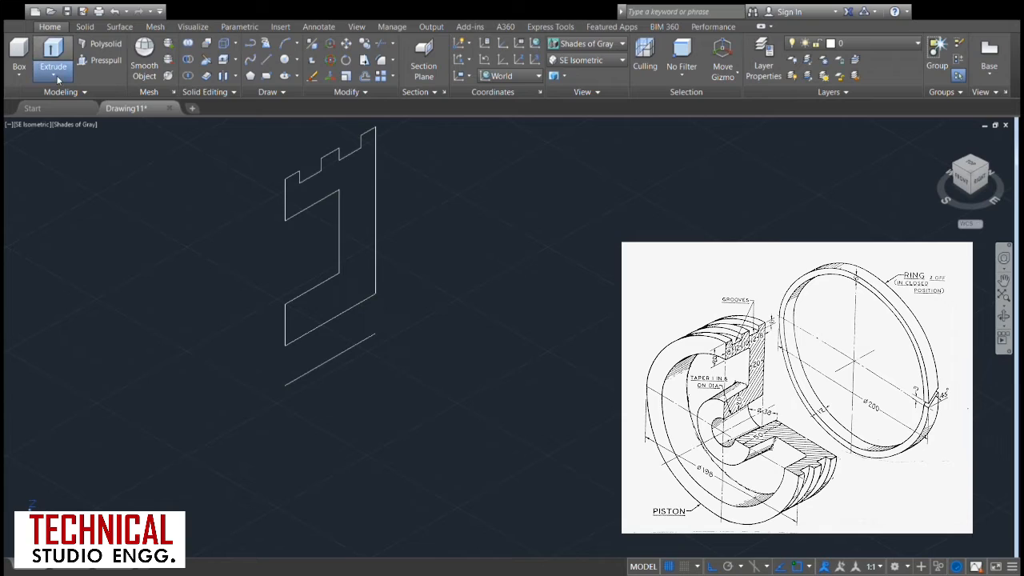
click(64, 152)
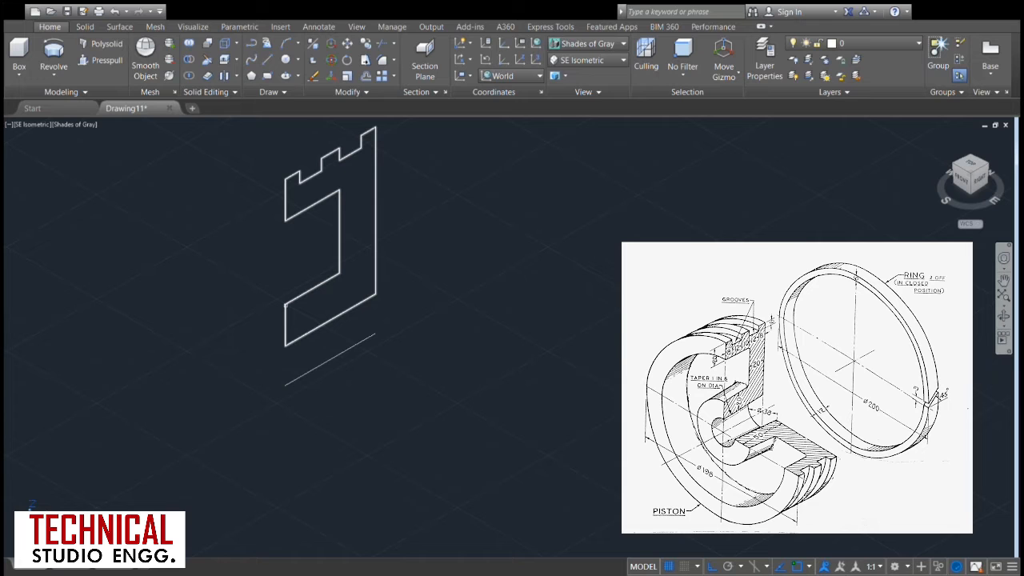
click(286, 305)
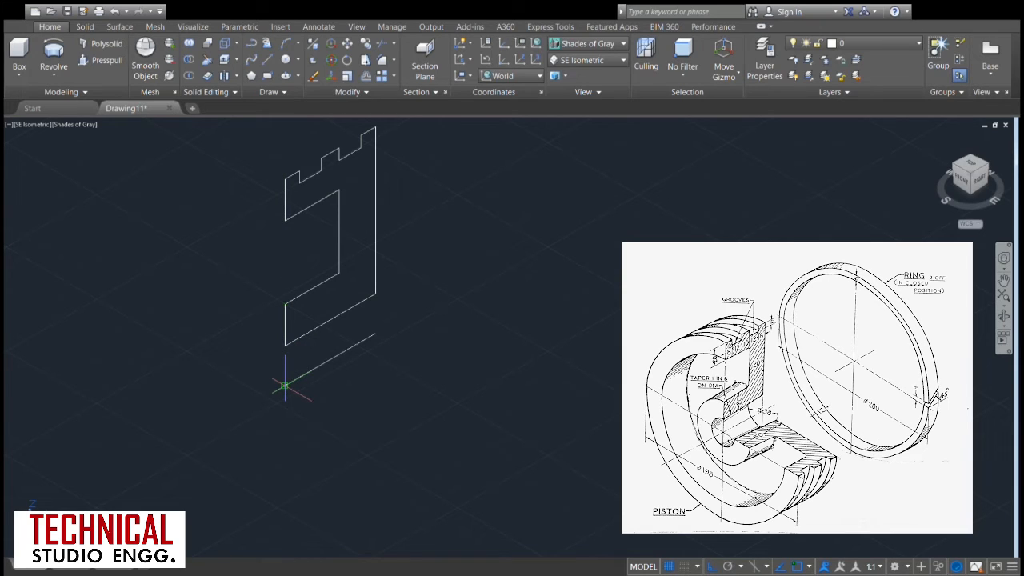
click(374, 332)
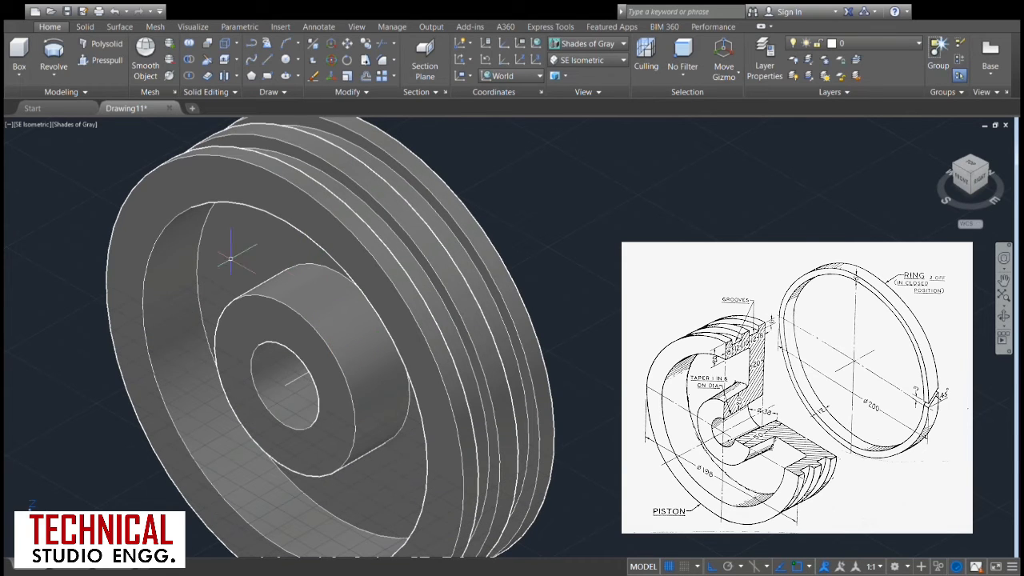
click(336, 199)
scroll(543, 235, down, 2)
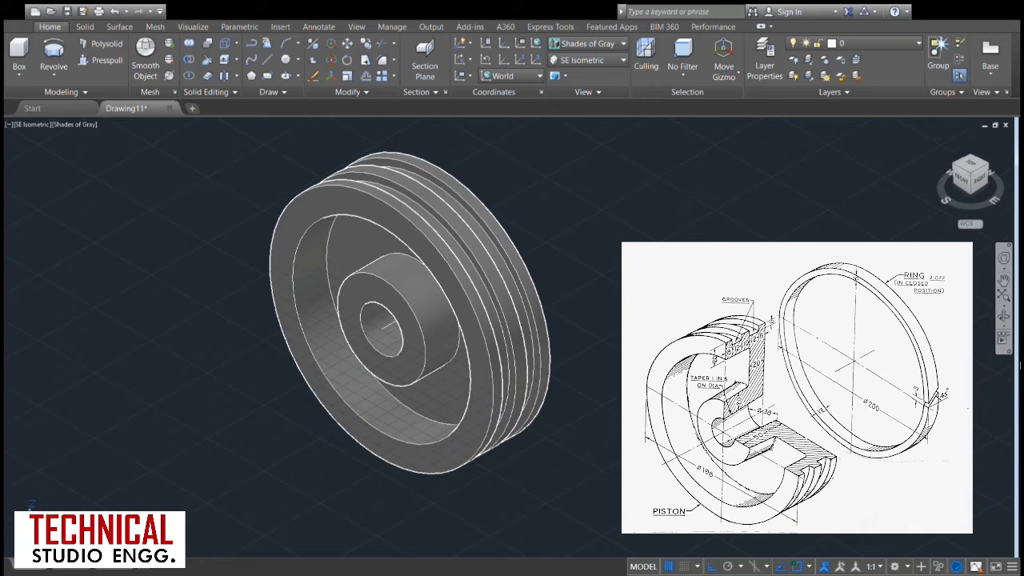
click(1003, 316)
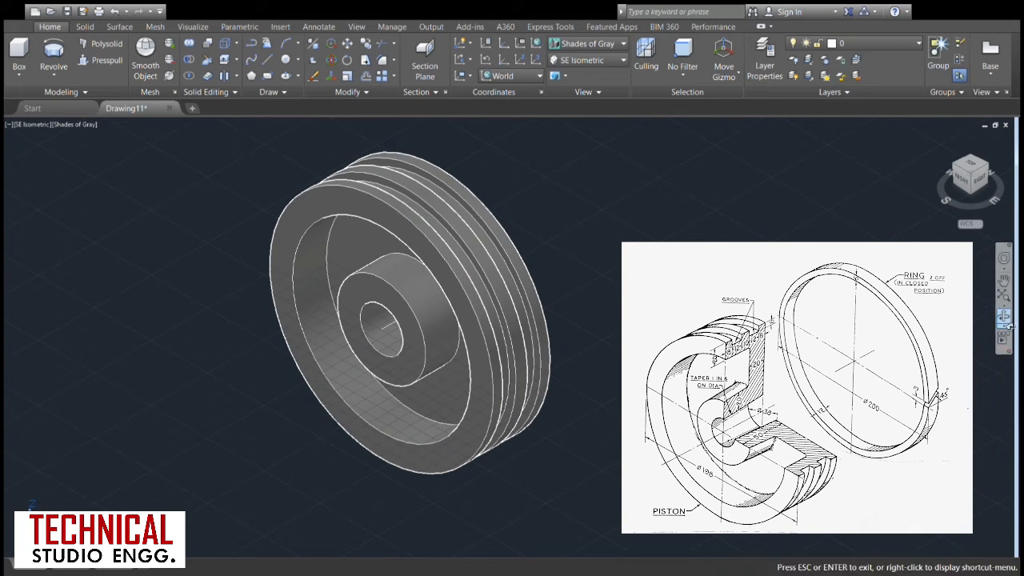
drag(573, 308, 682, 297)
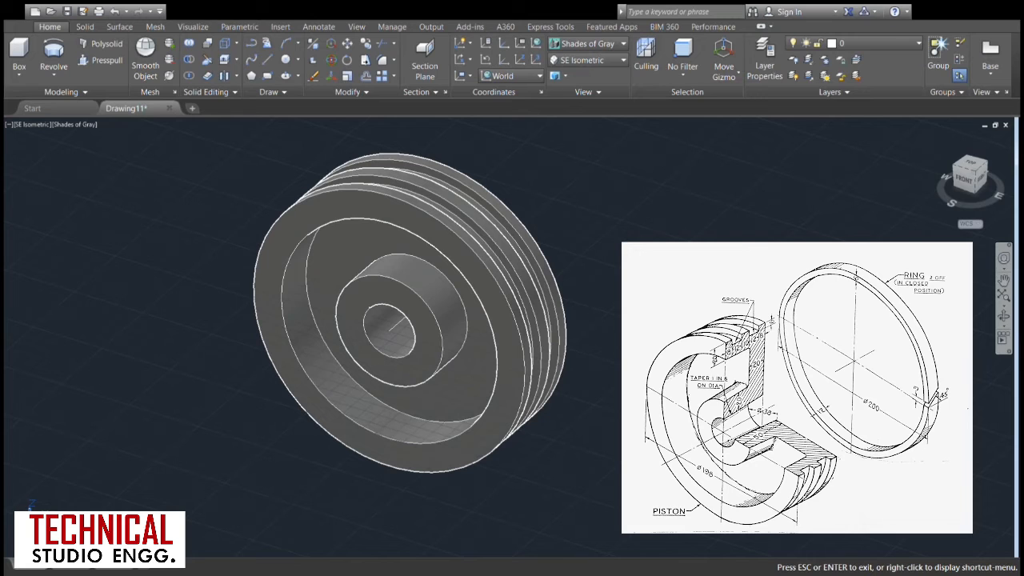
key(Escape)
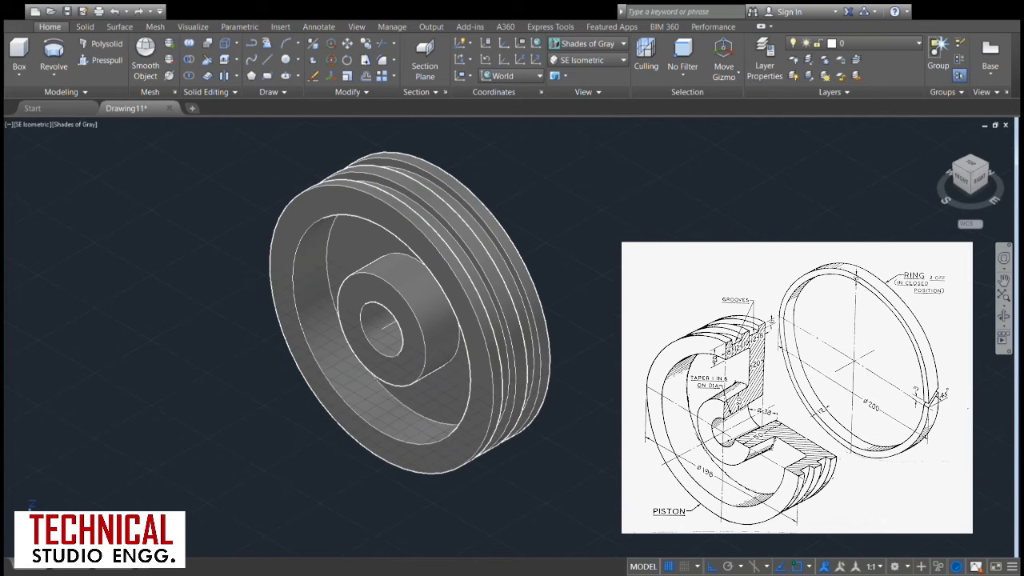
scroll(543, 234, up, 2)
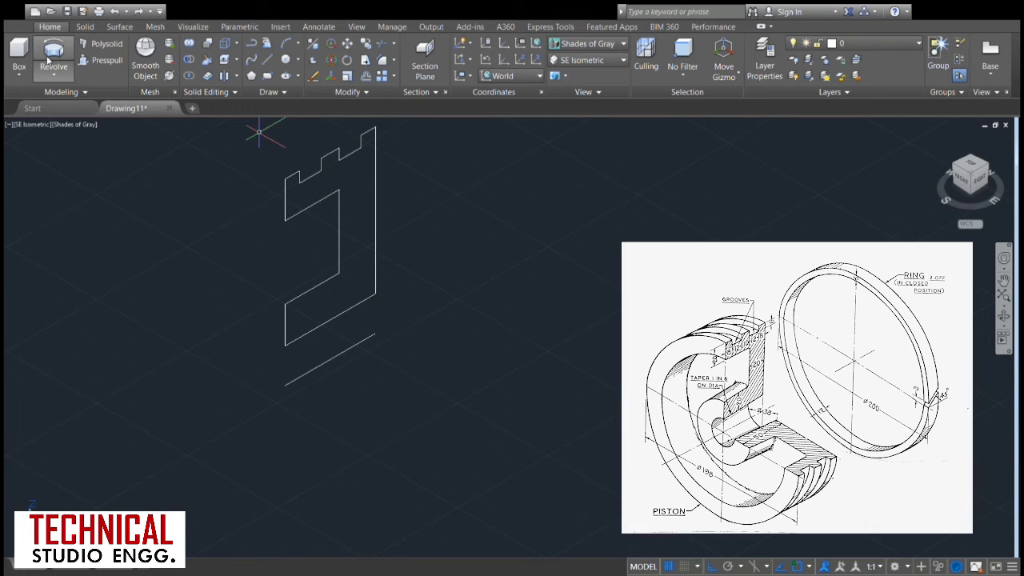
- Revolve the piston profile three quarters of a turn about the centre axis, leaving the upper front quarter cut away as in the reference
click(48, 59)
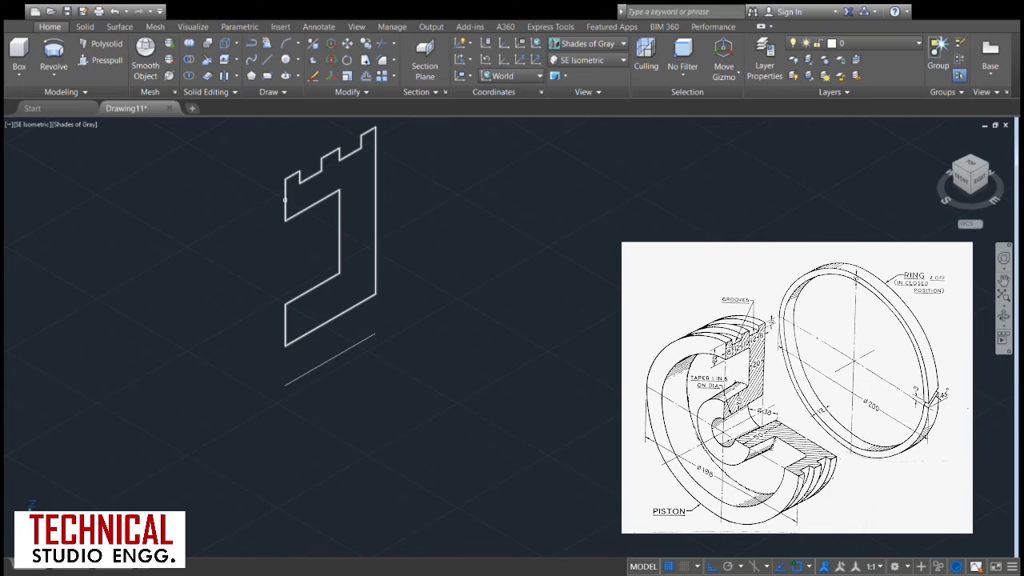
click(285, 199)
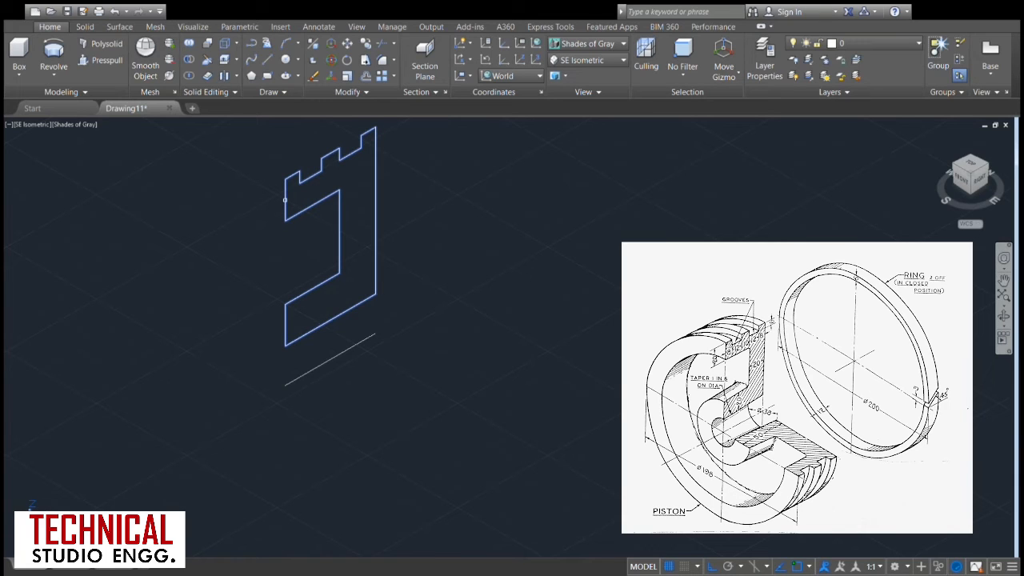
key(Return)
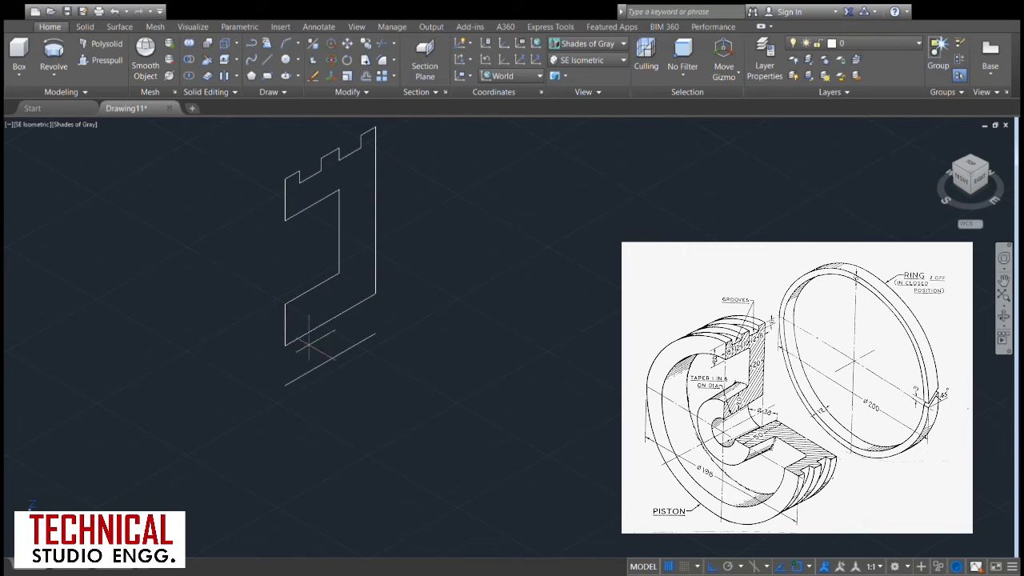
click(374, 335)
click(284, 386)
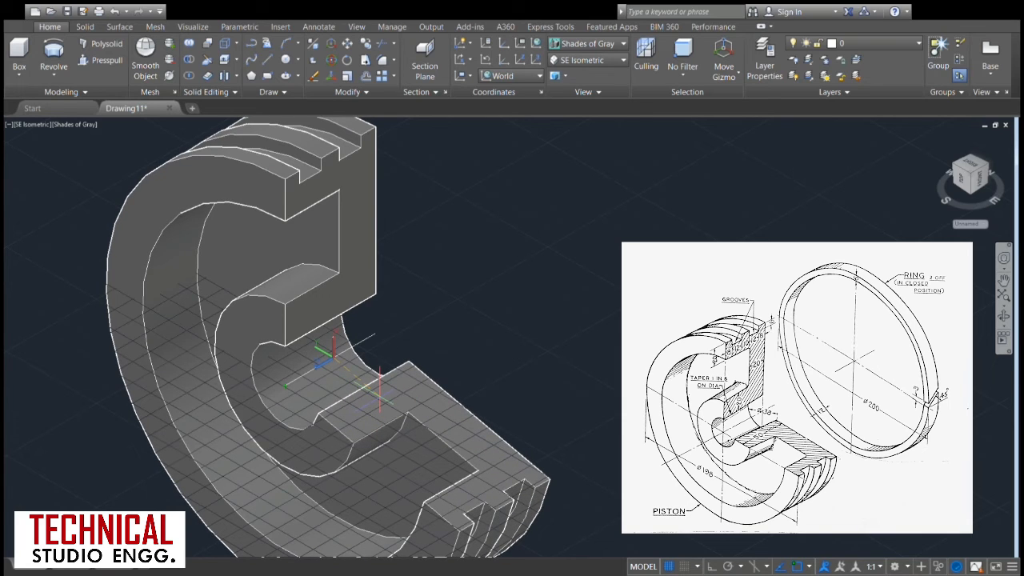
click(380, 391)
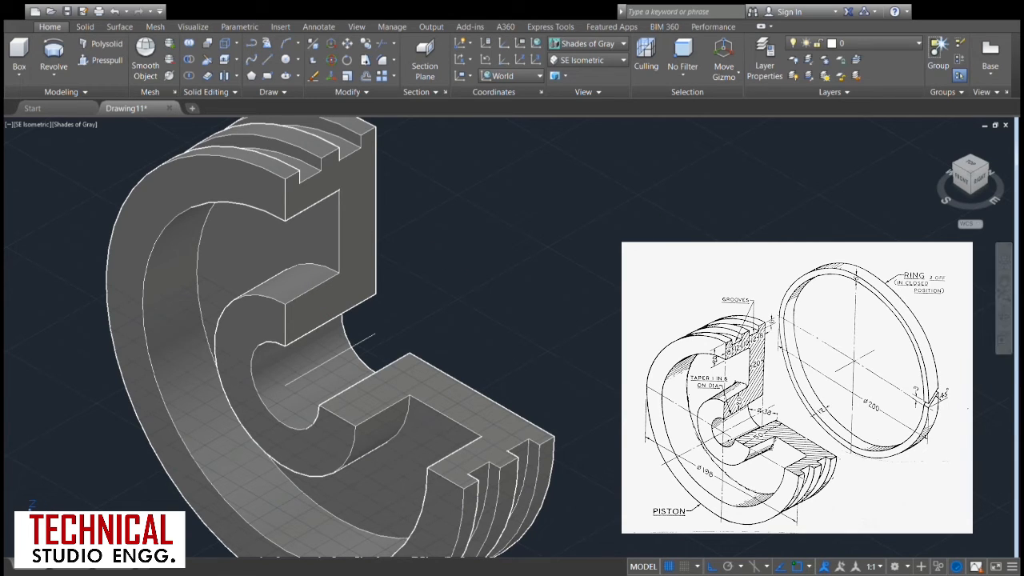
- Examine the sectioned piston's hub, web and ring grooves from another angle, and restore the SE Isometric view
scroll(459, 336, up, 2)
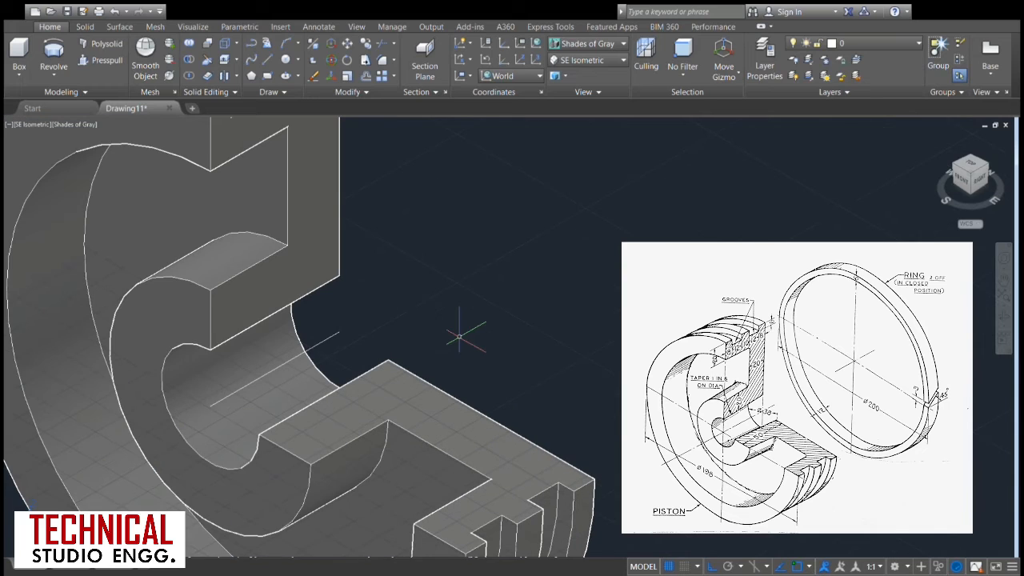
scroll(459, 336, down, 5)
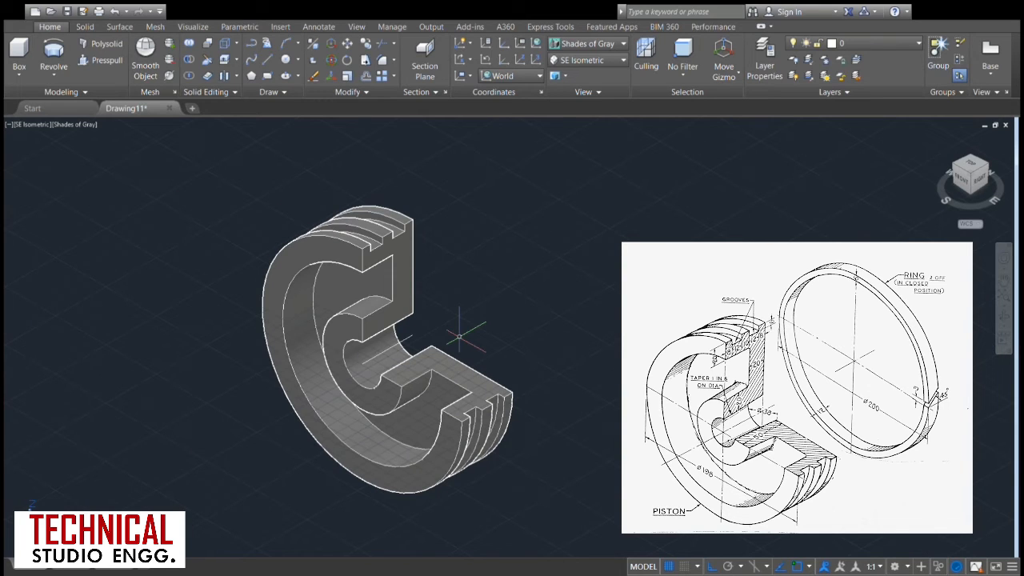
click(1003, 316)
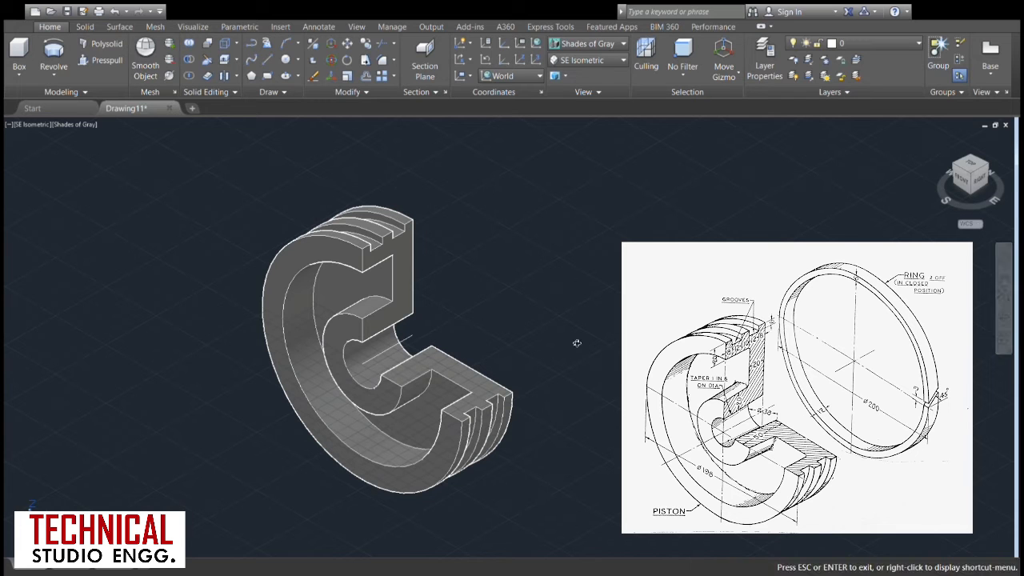
drag(507, 325, 531, 296)
key(Escape)
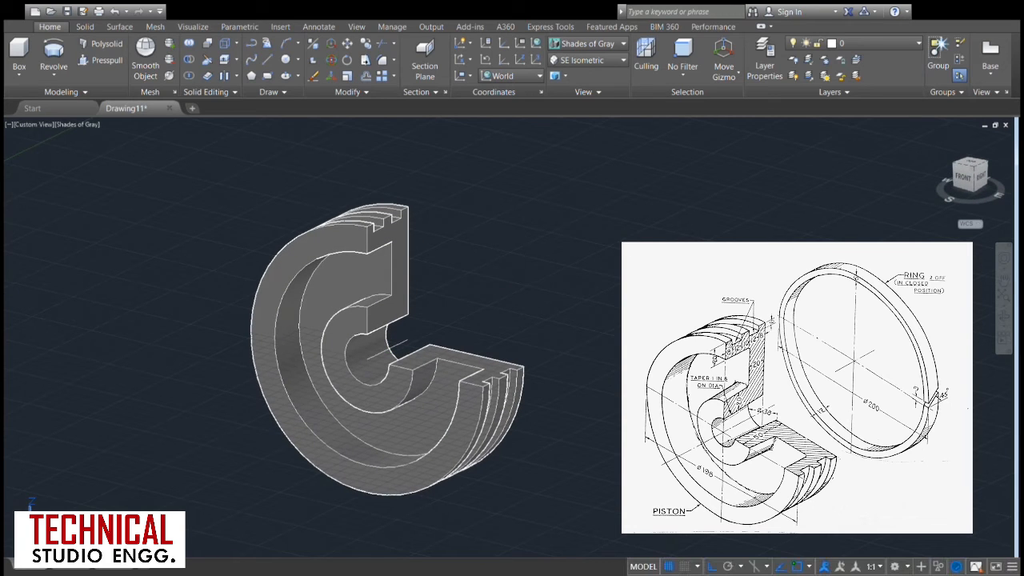
click(1002, 282)
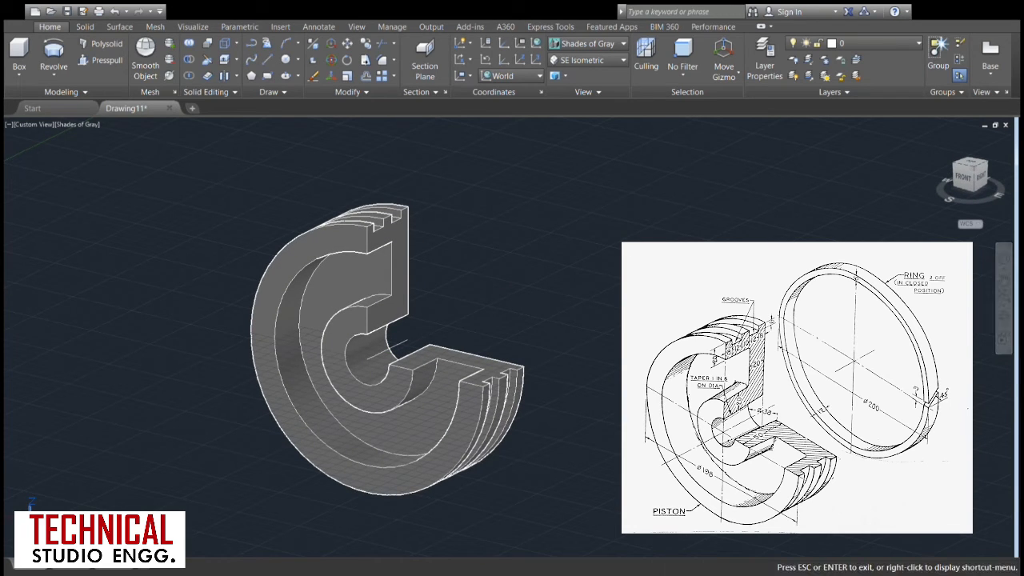
drag(577, 265, 429, 240)
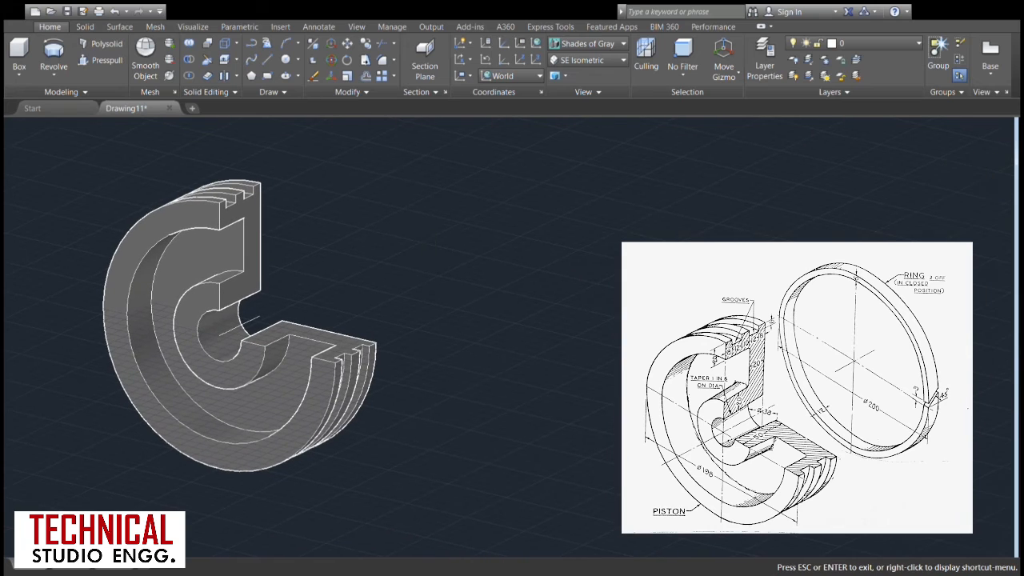
key(Escape)
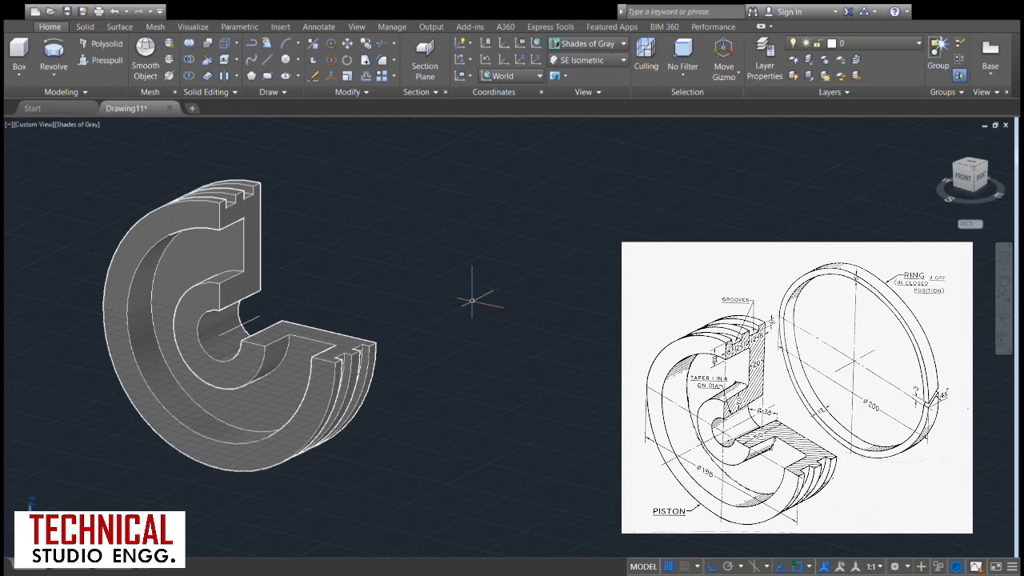
click(617, 65)
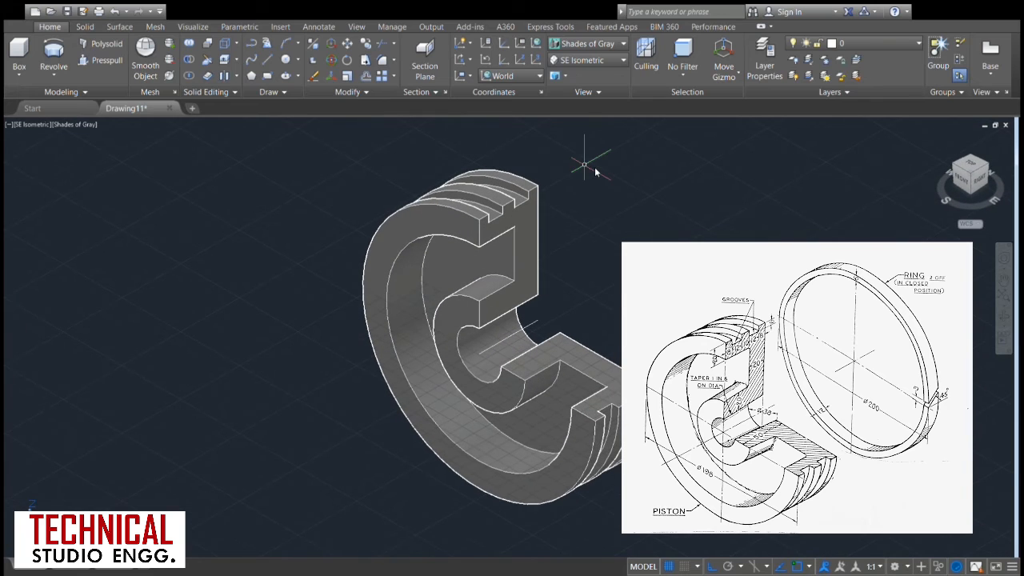
- Draw the ring's centre axis 12 units long in the free space beside the piston, with a vertical guide line up from its far end
click(1003, 280)
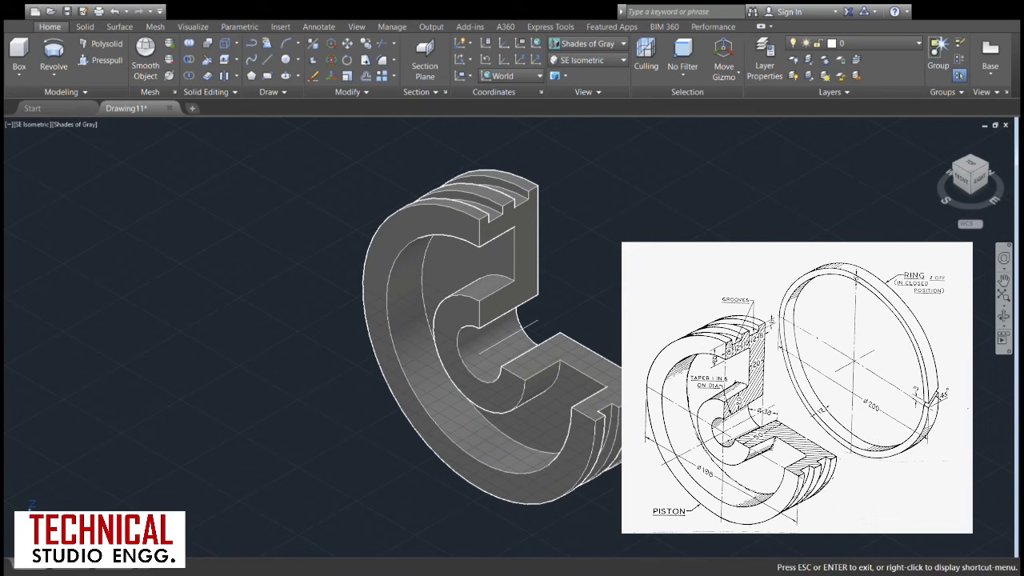
drag(635, 280, 282, 250)
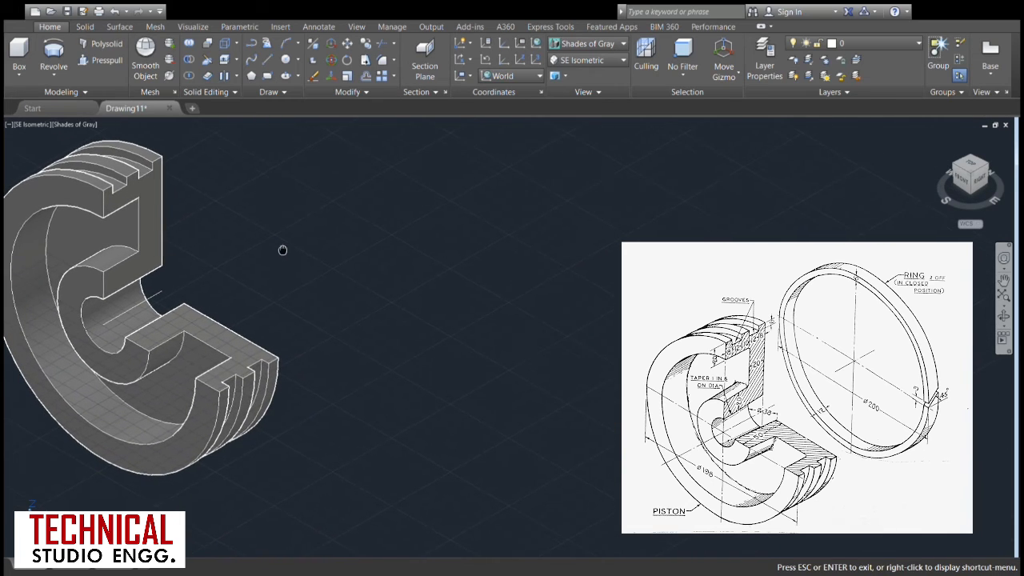
key(Escape)
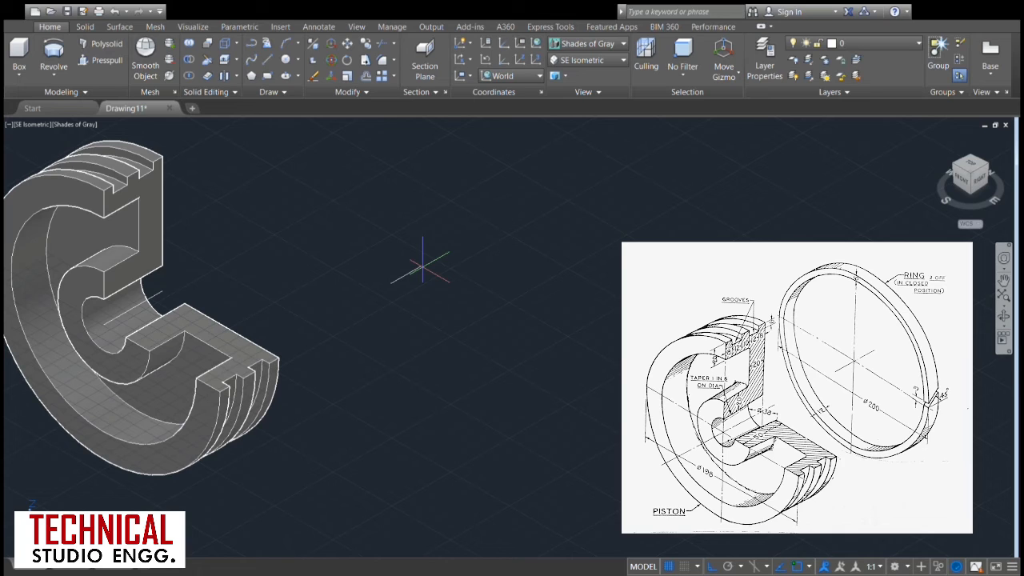
text(12)
key(Return)
click(403, 275)
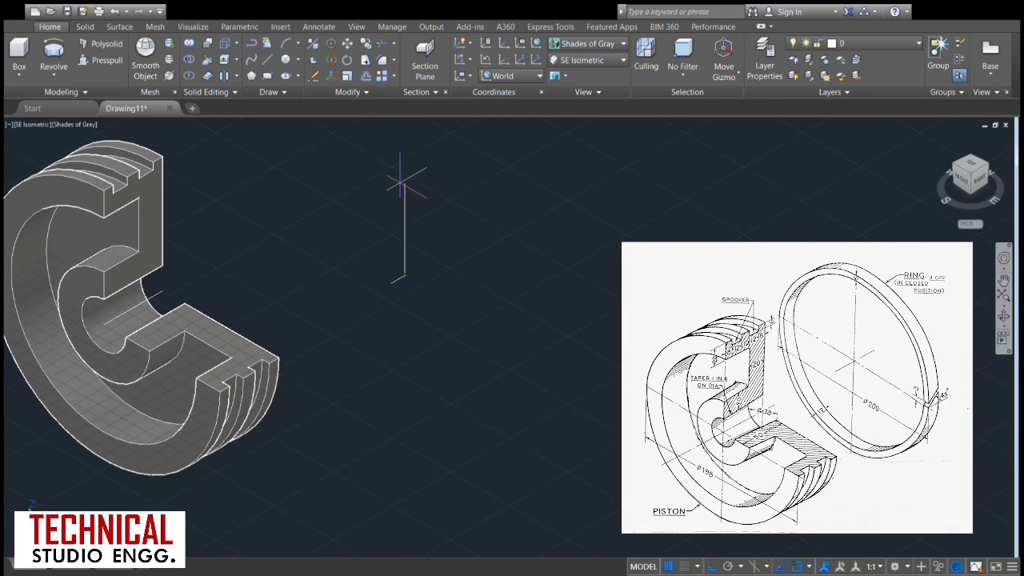
click(403, 140)
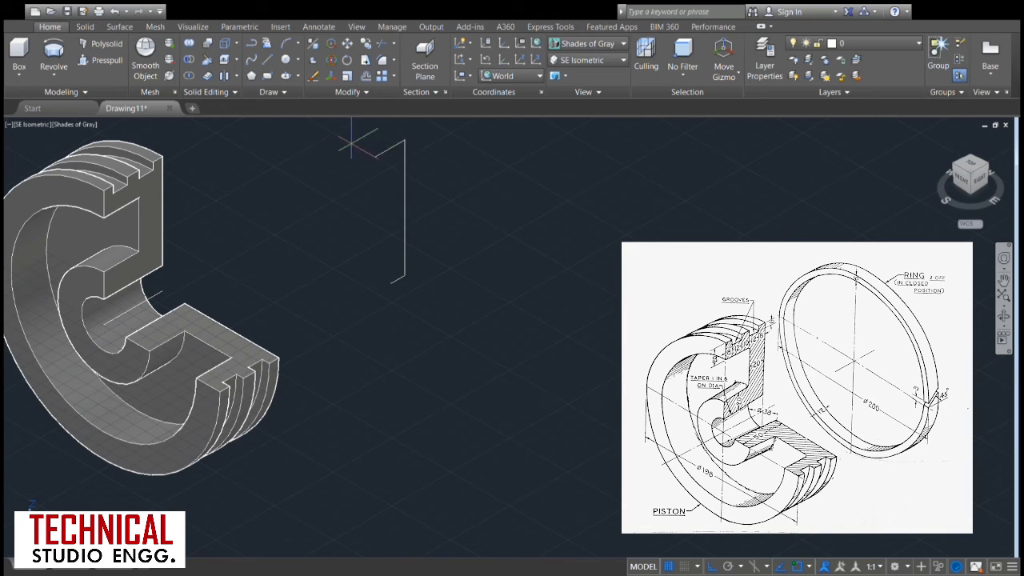
key(Escape)
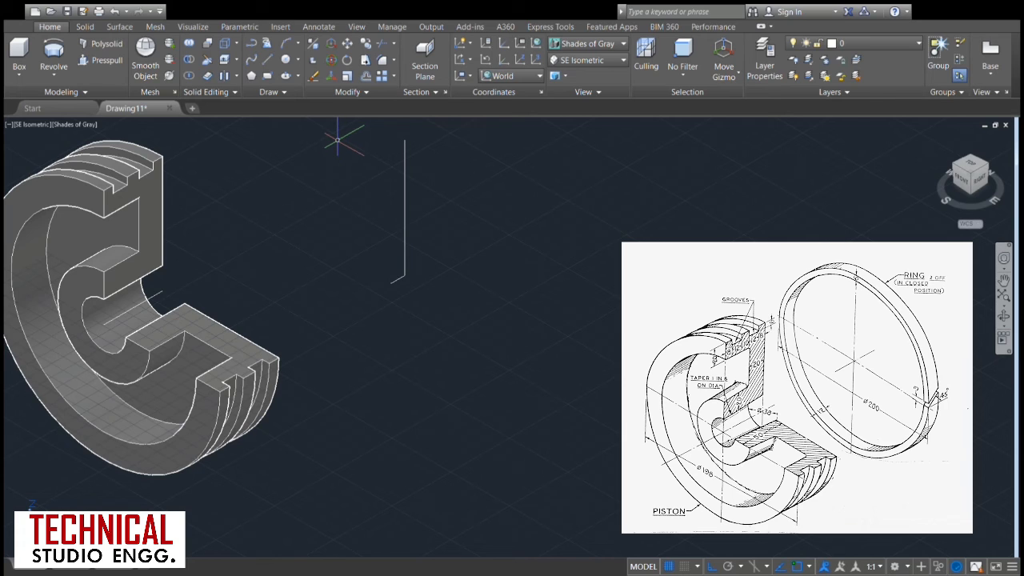
- Draw the ring's closed four-sided cross-section at the upper end of the vertical guide line, and delete that guide line
click(270, 60)
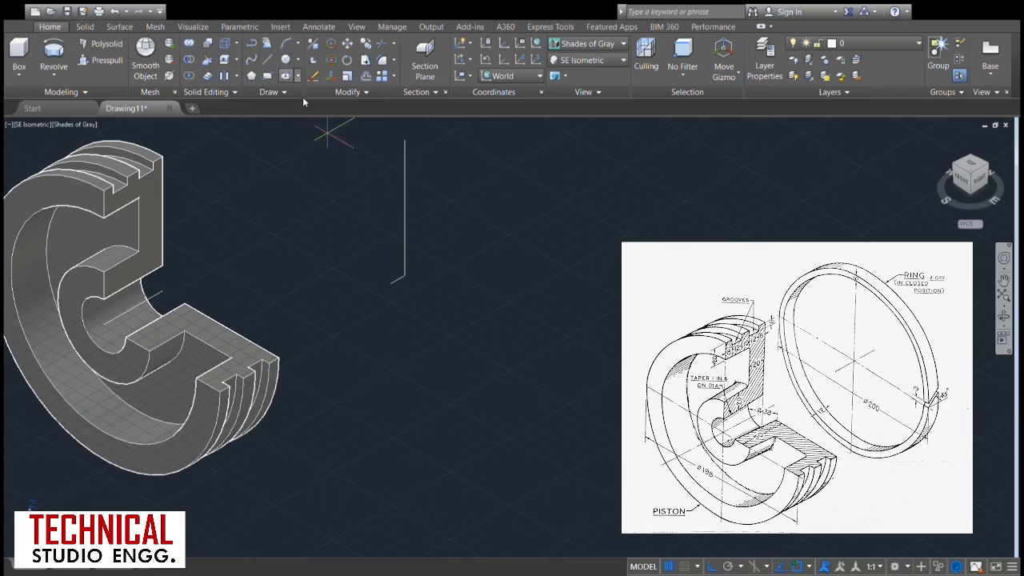
click(391, 147)
click(405, 190)
key(Delete)
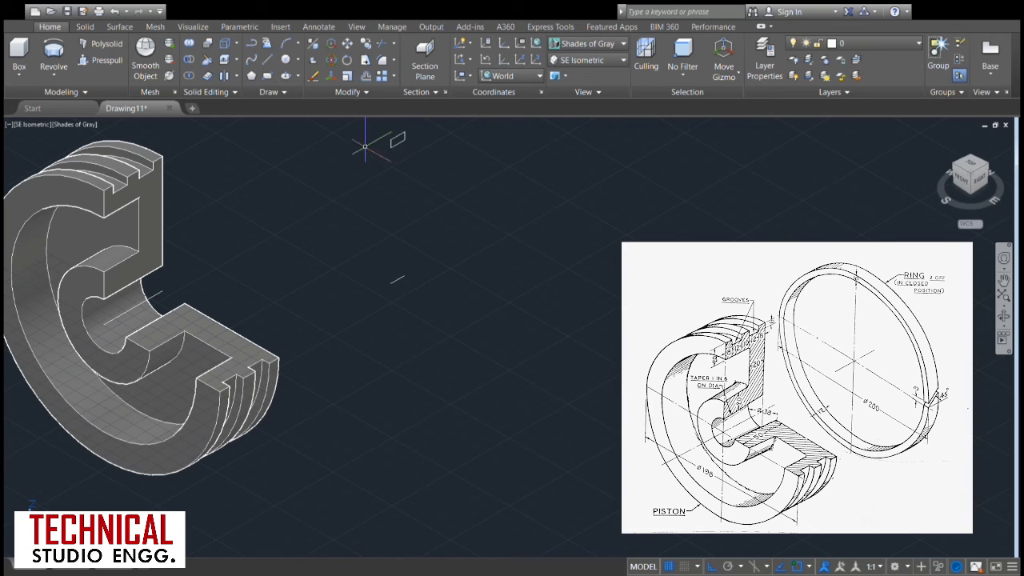
click(397, 141)
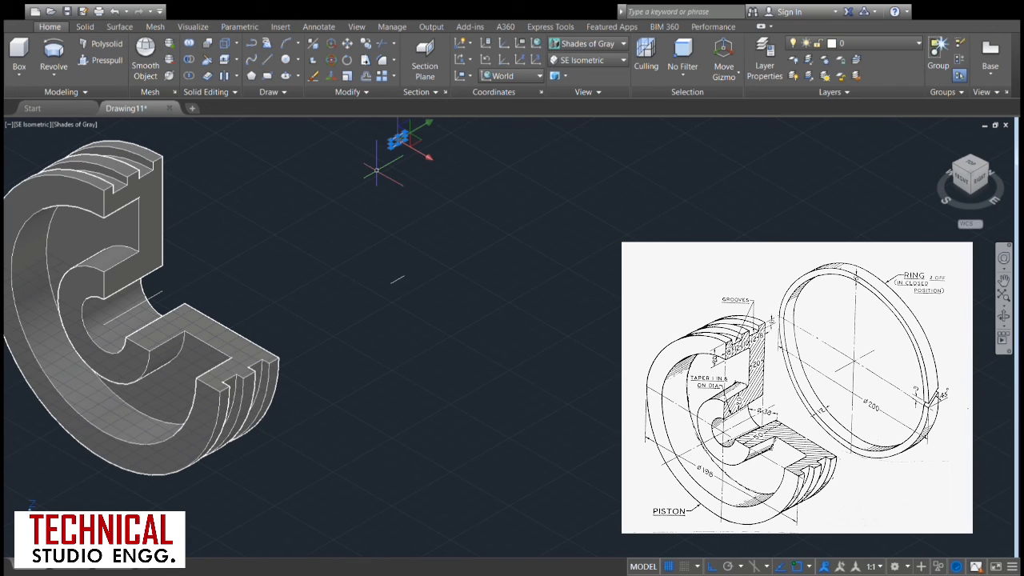
key(Escape)
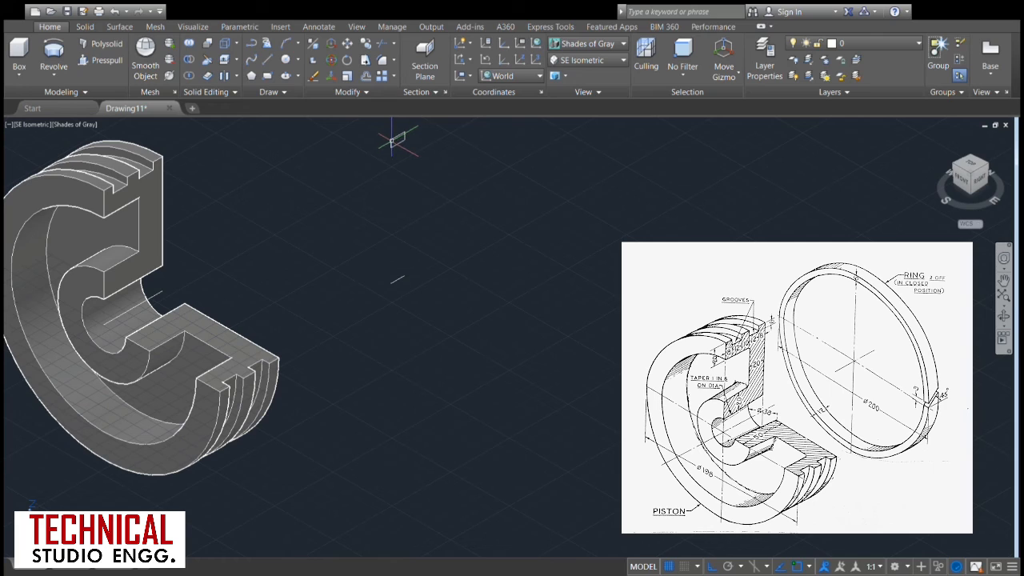
- Revolve the ring's cross-section a full turn about the ring's centre axis
click(72, 67)
click(399, 139)
key(Return)
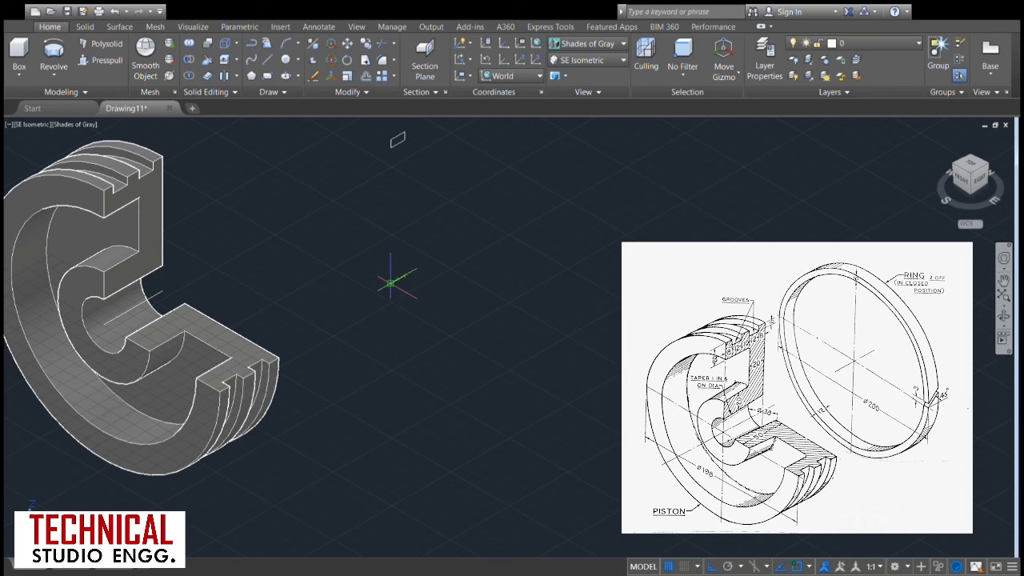
click(390, 283)
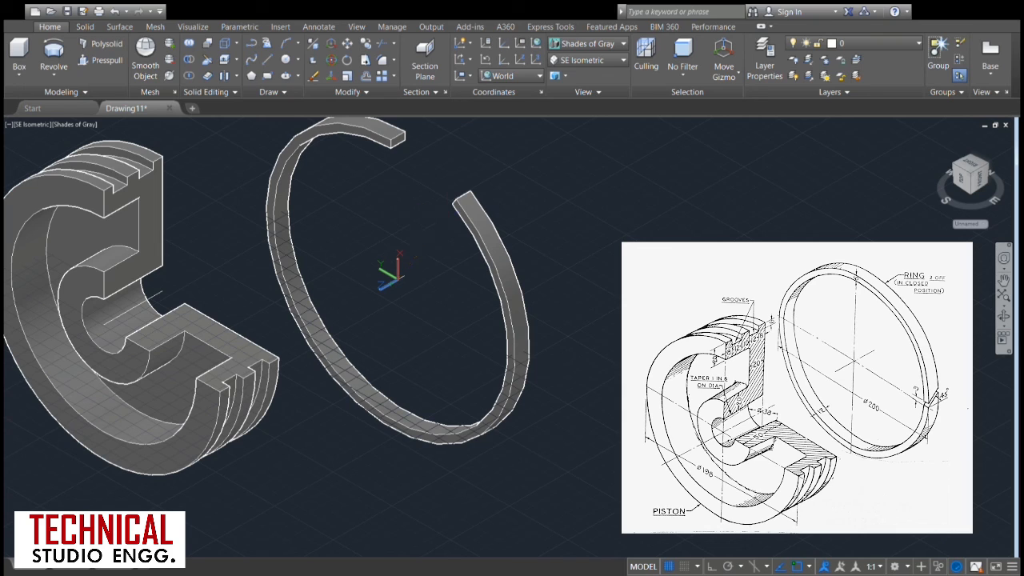
key(Return)
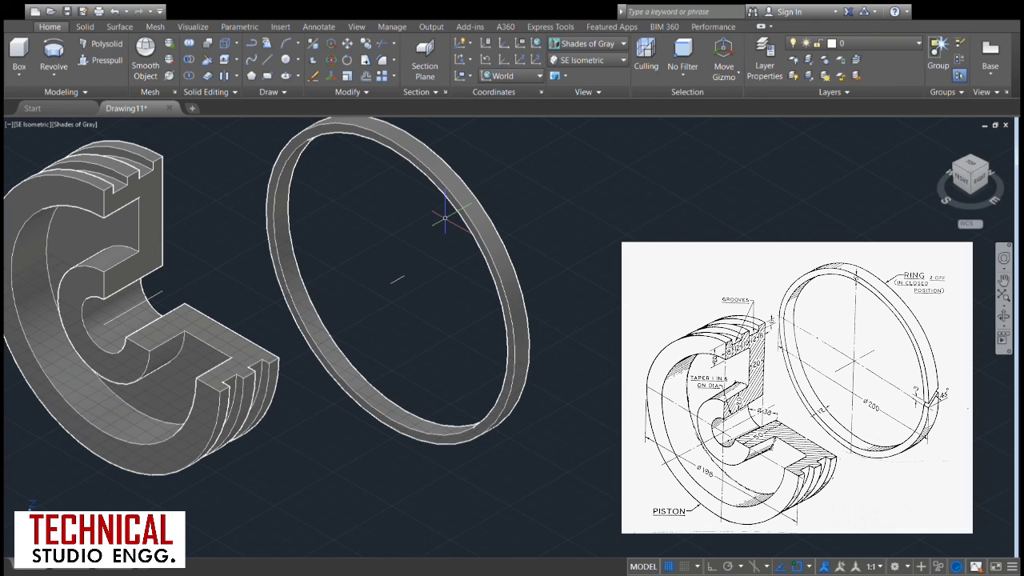